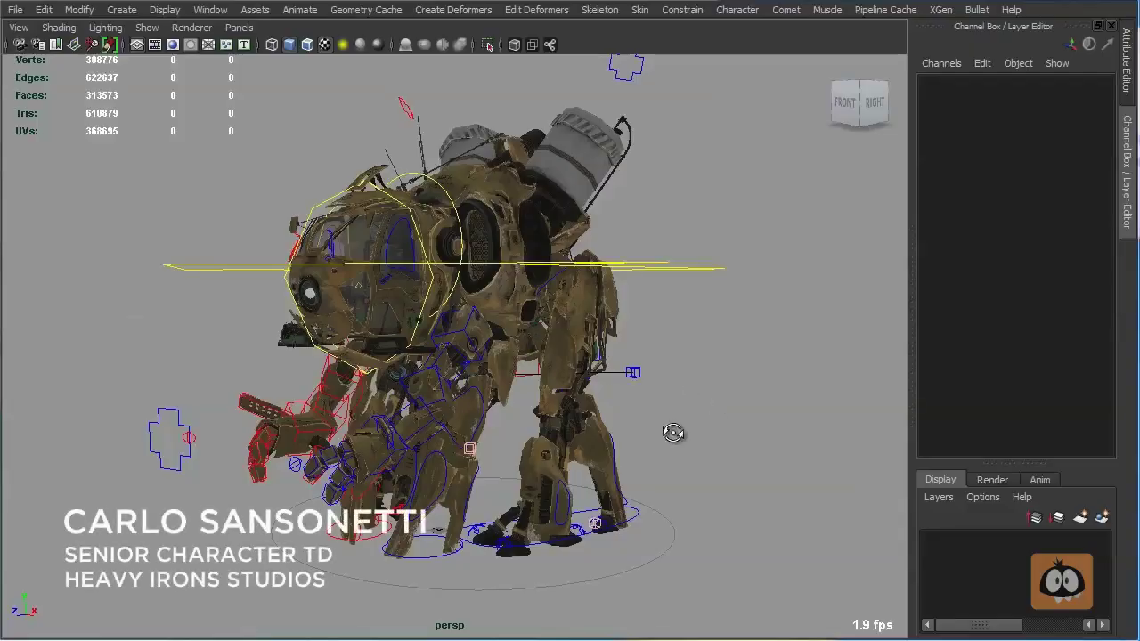
Step: Set the BodyResolution of the mech's root control, the large ground circle, to Low
left_click_drag(672, 432, 668, 374, "alt")
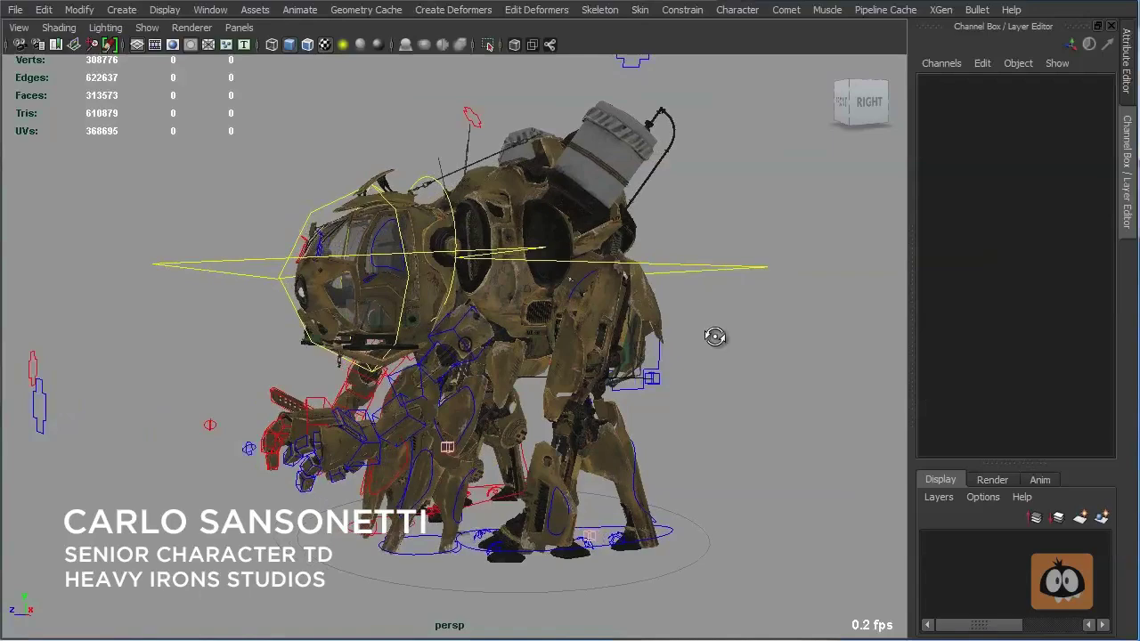
mouse_move(715, 336)
left_mouse_down("alt")
mouse_move(718, 345)
mouse_move(723, 326)
left_mouse_up("alt")
mouse_move(324, 204)
left_mouse_down("ctrl+alt")
mouse_move(700, 513)
mouse_move(703, 485)
mouse_move(674, 473)
mouse_move(603, 502)
left_mouse_up("ctrl+alt")
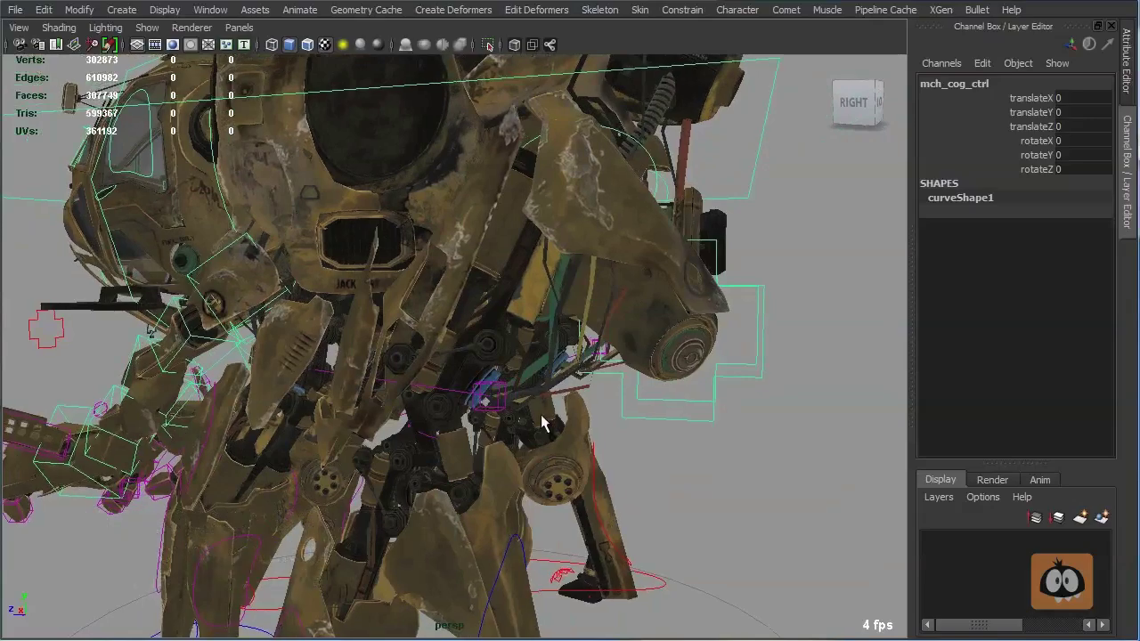
left_click_drag(543, 424, 416, 400, "alt")
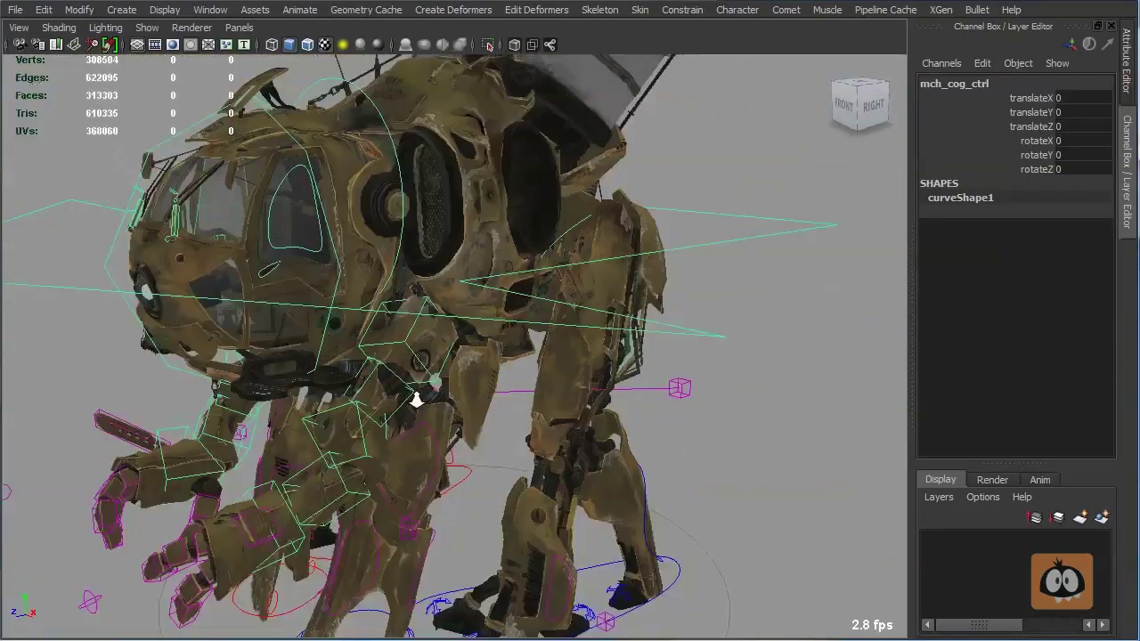
right_click_drag(415, 400, 398, 396, "alt")
left_click_drag(545, 461, 682, 561, "alt")
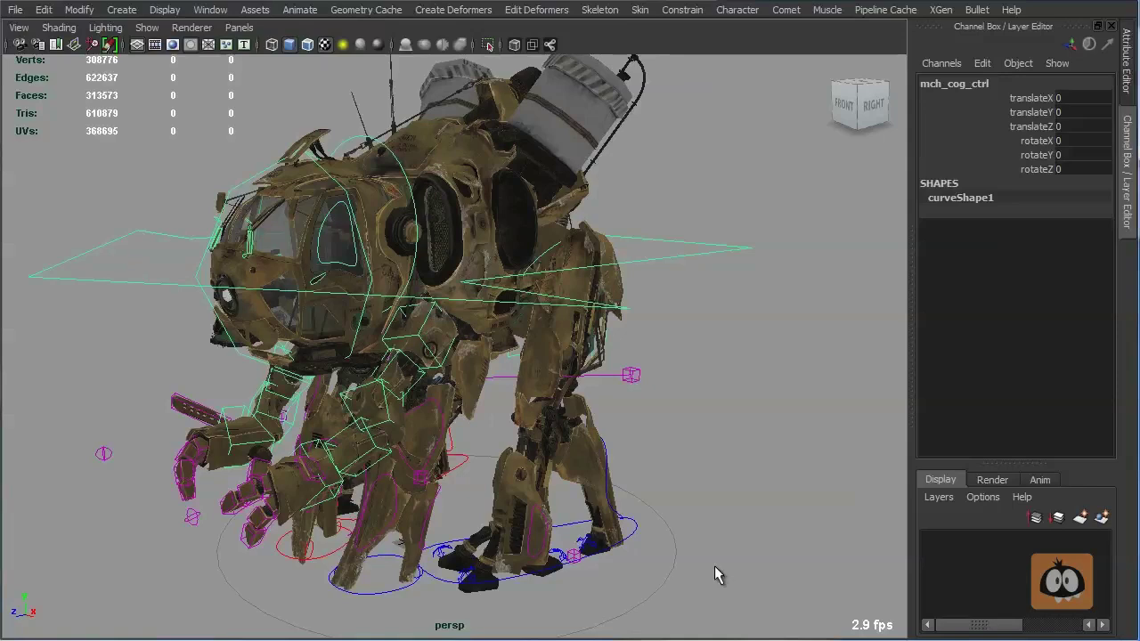
left_click(674, 543)
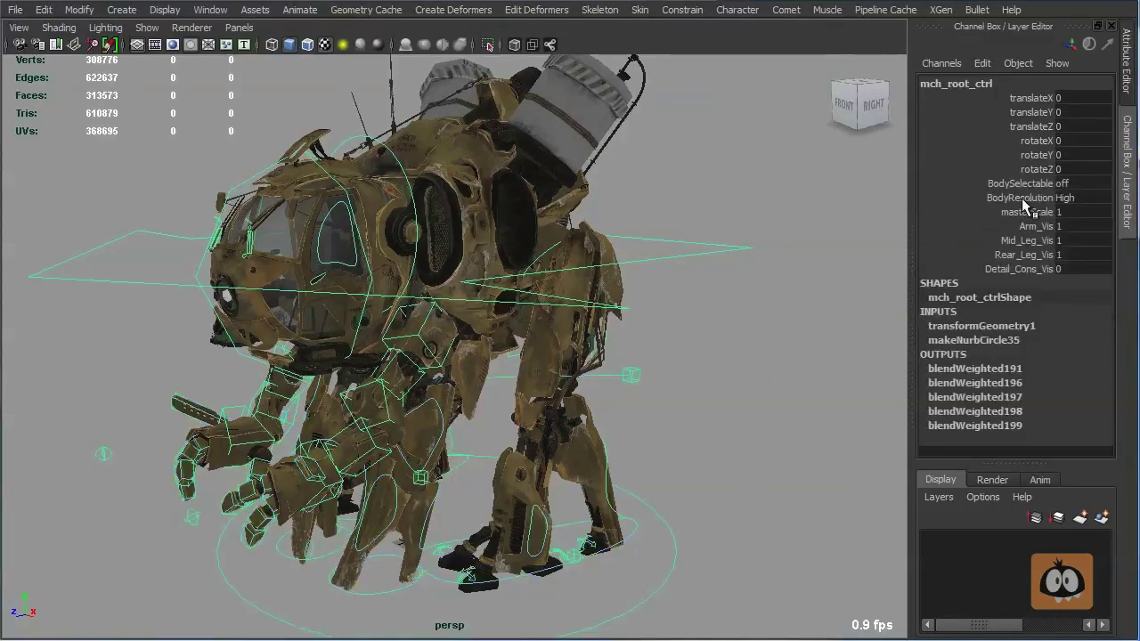
left_click(1079, 197)
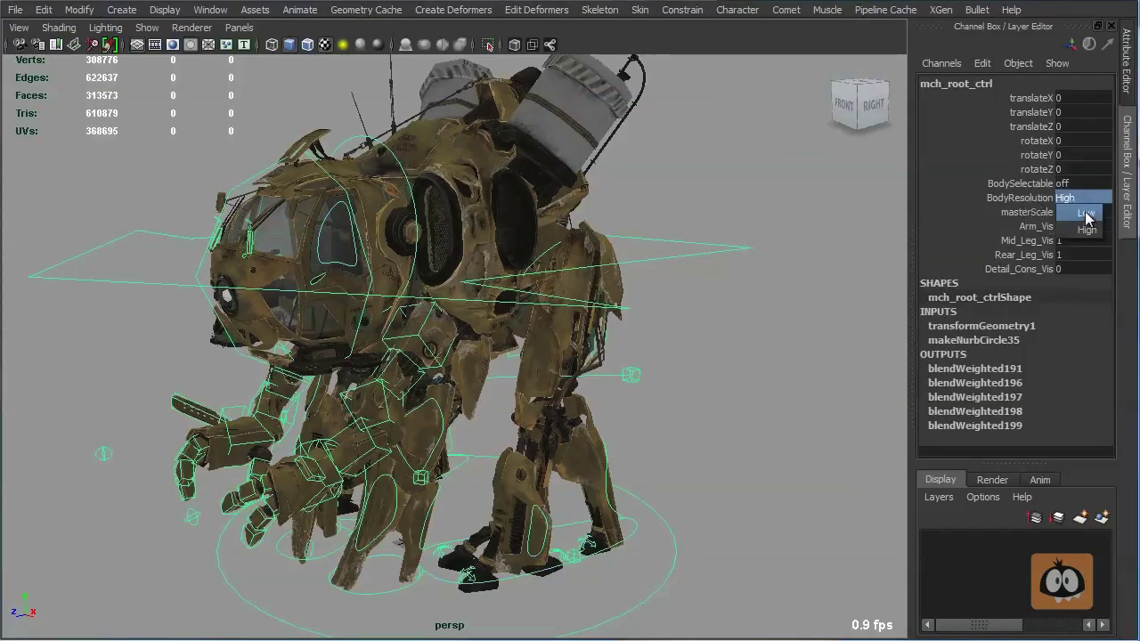
left_click(1085, 215)
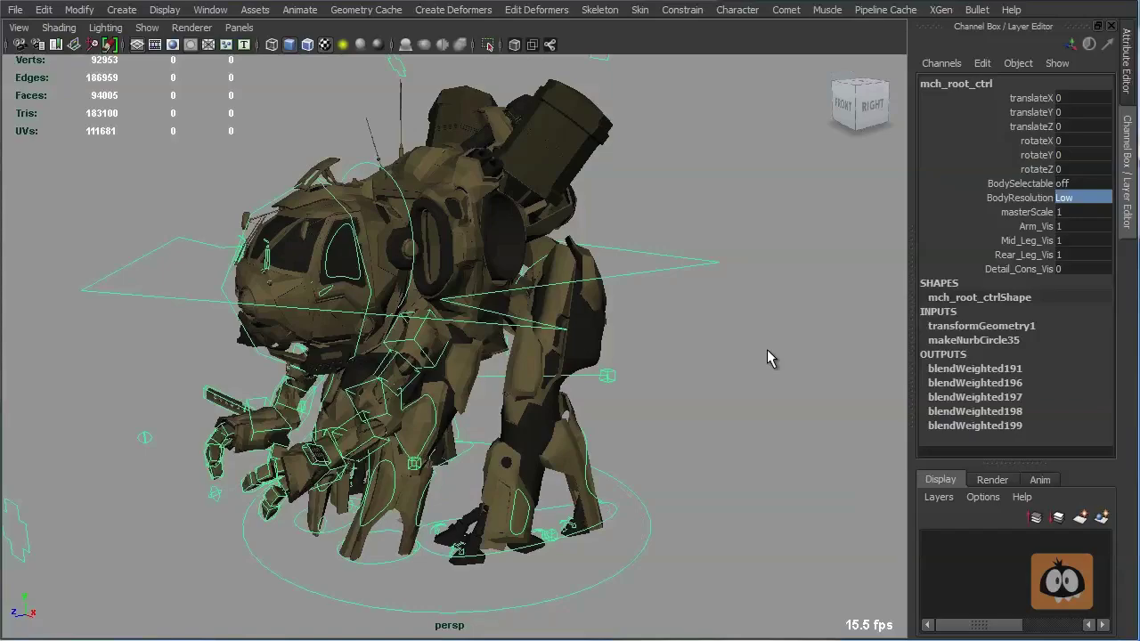
Step: Examine the low-resolution mech body and its controls from both sides, ending close to the right side of the cockpit
left_click_drag(718, 326, 652, 325, "alt")
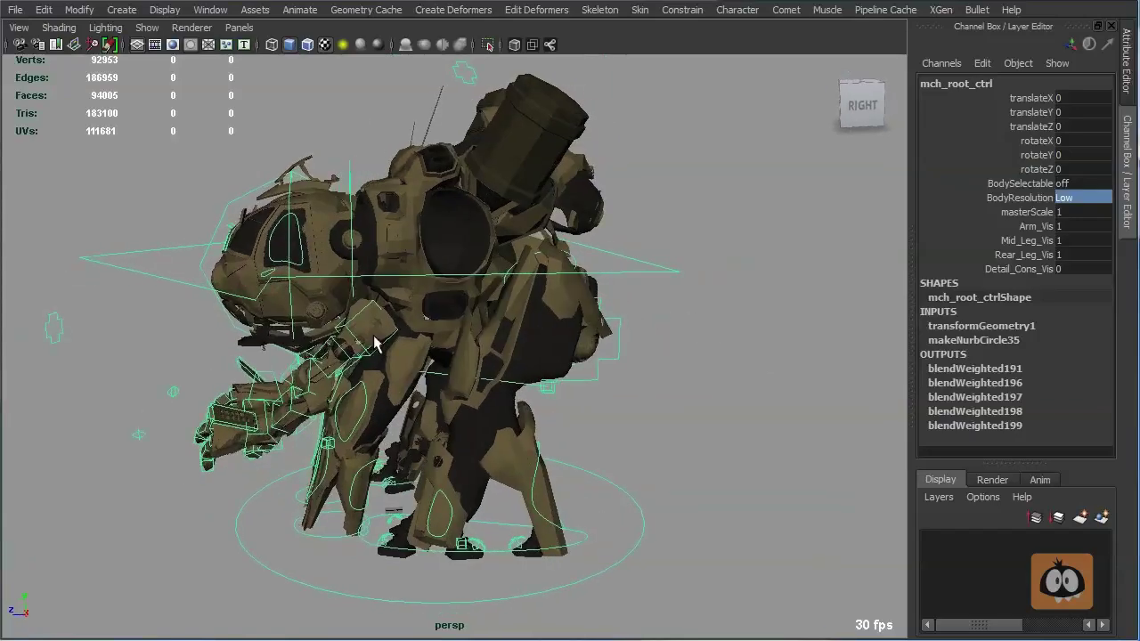
left_click_drag(356, 240, 704, 323, "alt")
left_click_drag(468, 286, 329, 287, "alt")
right_click_drag(328, 288, 424, 317, "alt")
left_click_drag(423, 317, 527, 299, "alt")
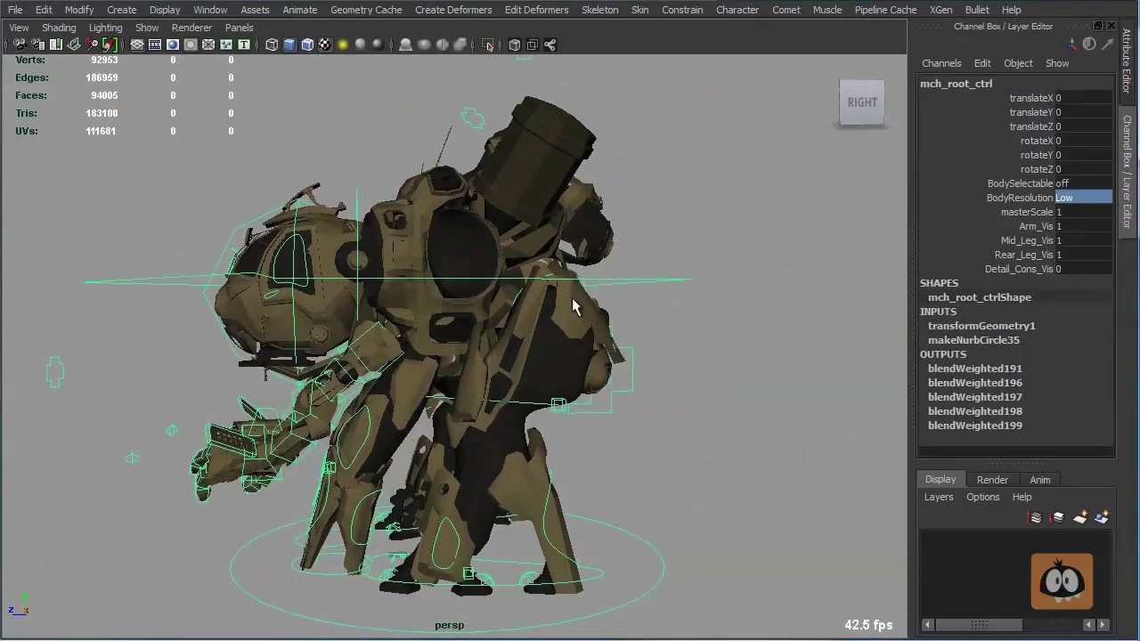
left_click_drag(397, 250, 723, 337, "alt")
middle_click_drag(570, 333, 503, 337, "alt")
right_click_drag(503, 337, 549, 326, "alt")
left_click_drag(549, 326, 577, 313, "alt")
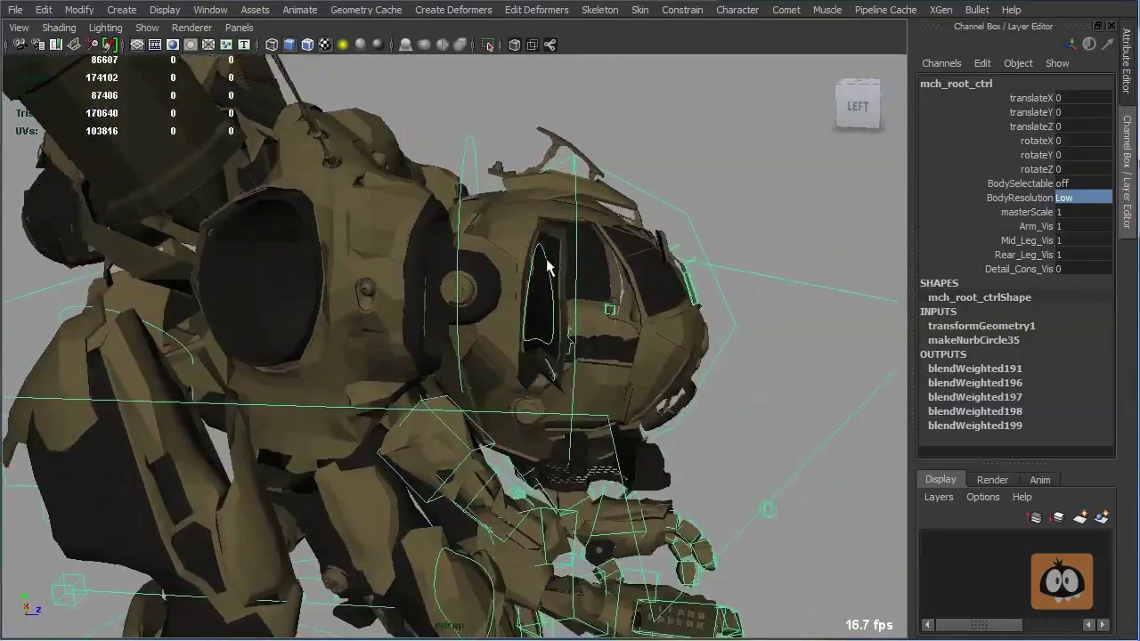
Step: Select the right cockpit door control and open its rotateY value for editing
left_click(539, 253)
left_click(1079, 97)
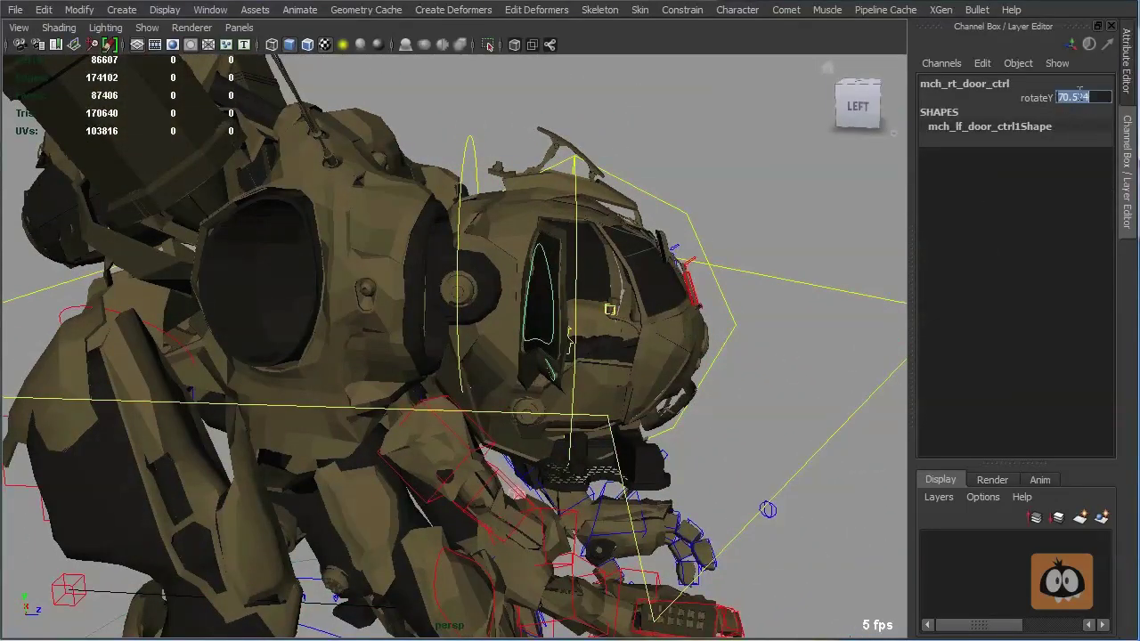
left_click(1079, 96)
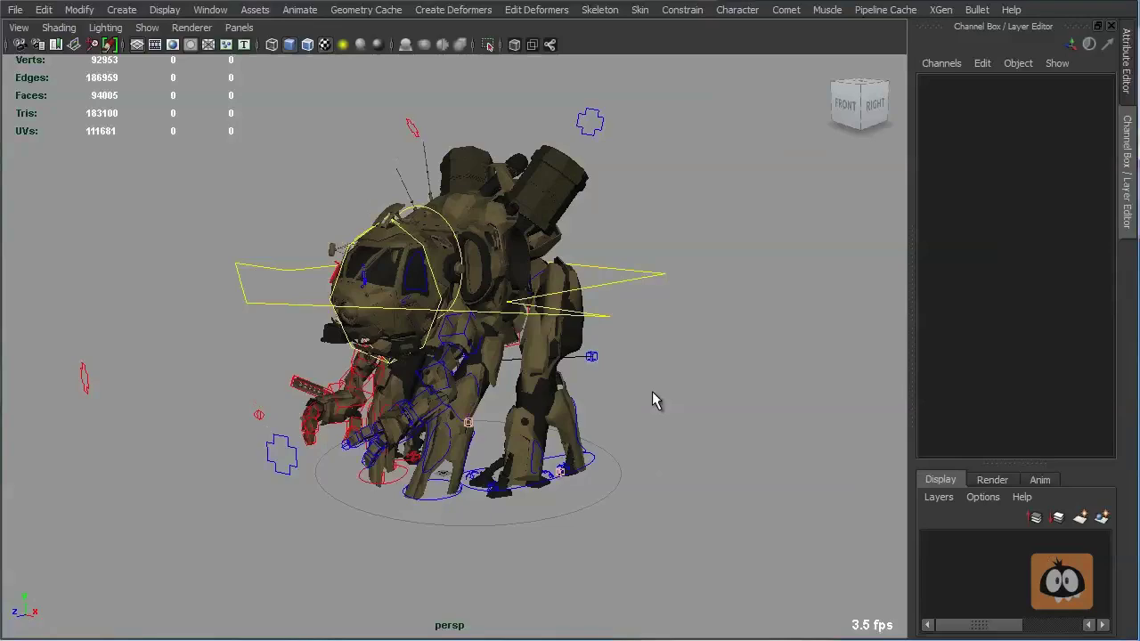
Step: Set Detail_Cons_Vis on the mech's root control to 1
left_click(633, 499)
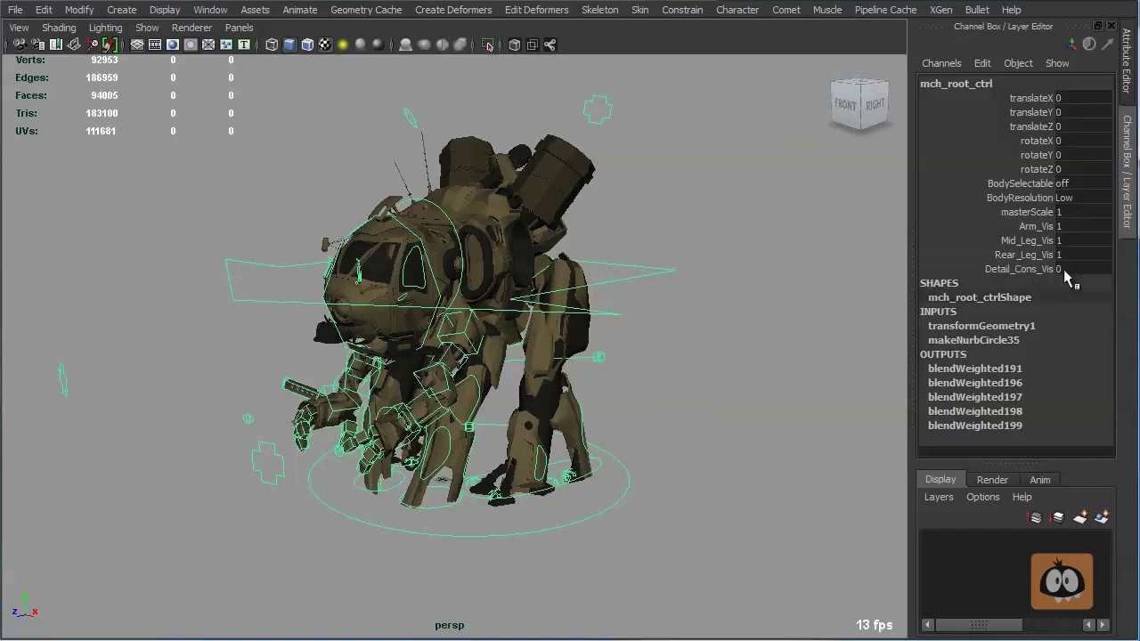
double_click(1064, 268)
type("1")
key("Return")
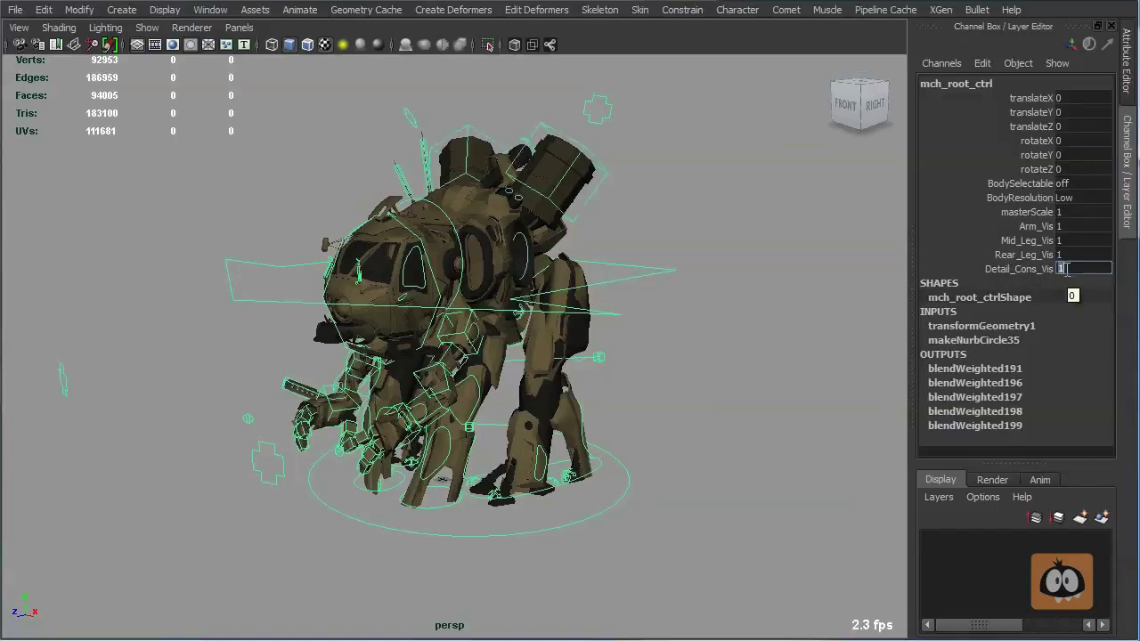
Step: Try rotating the left and right energy bucket controls on the mech's back together, undo the rotation and deselect them
left_click_drag(728, 239, 616, 187, "alt")
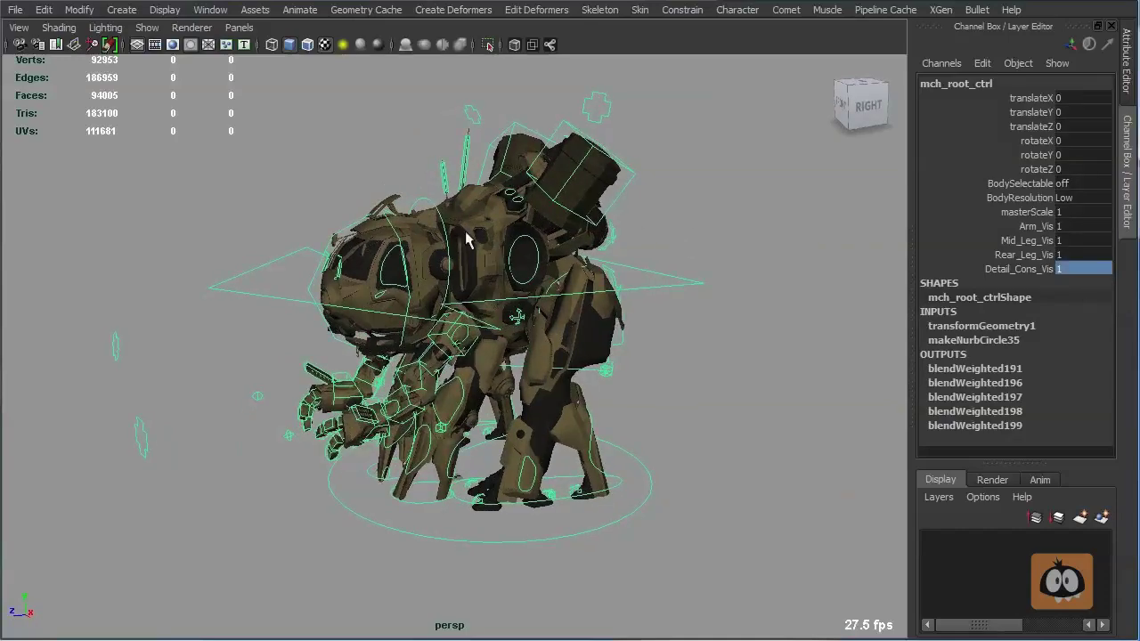
left_click_drag(557, 252, 583, 265, "alt")
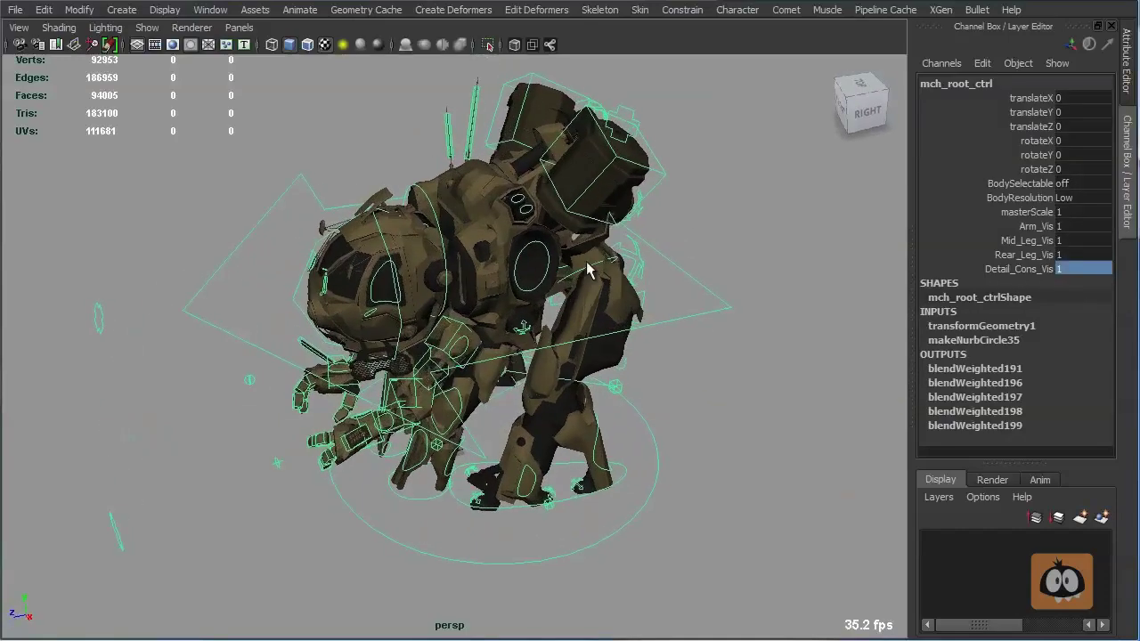
right_click_drag(588, 267, 699, 364, "alt")
left_click_drag(561, 328, 641, 331, "alt")
left_click(656, 169)
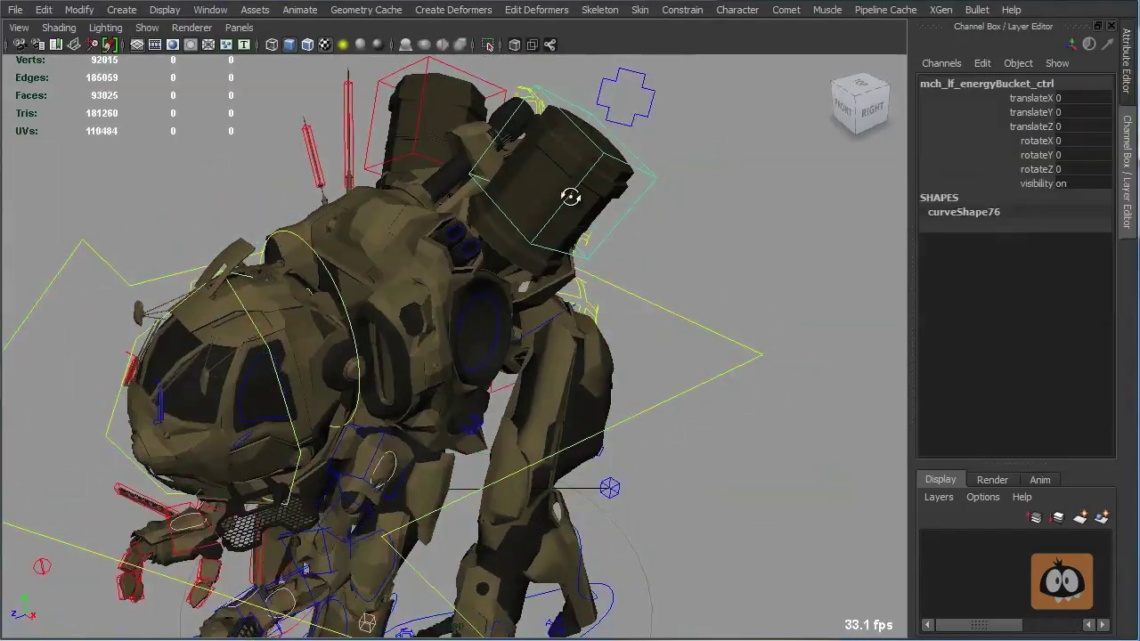
left_click_drag(570, 196, 590, 198, "alt")
left_click(460, 89)
key("e")
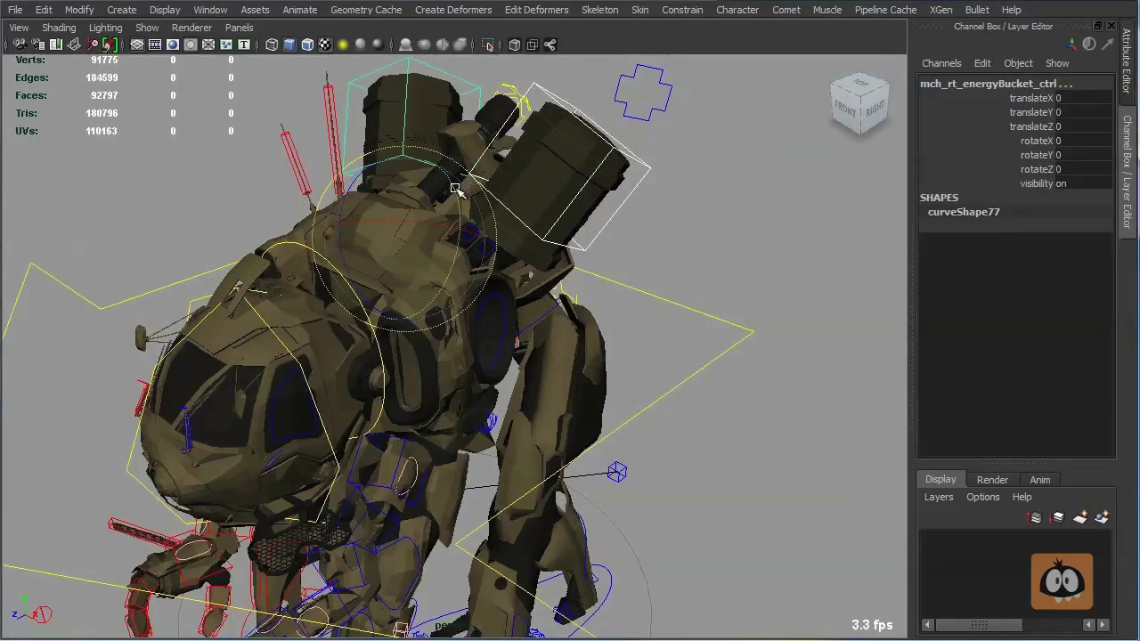
left_click_drag(452, 186, 613, 257)
key("ctrl+z")
left_click(613, 257)
Step: Try moving the two left top exhaust controls and adjusting their rumble attribute, and undo the changes
left_click(472, 218)
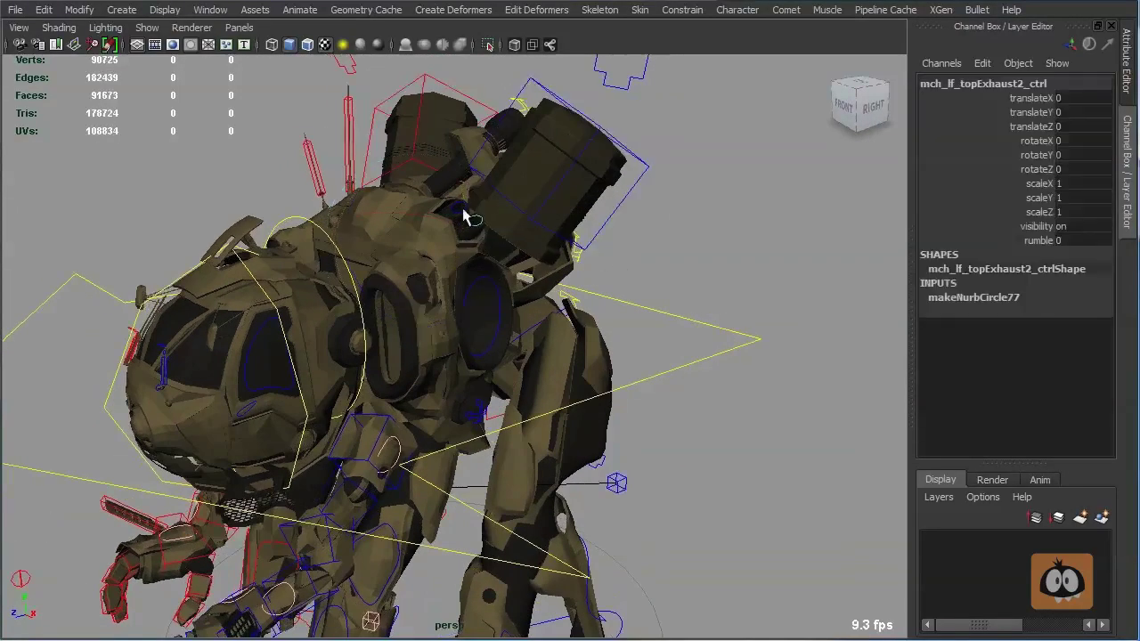
left_click_drag(517, 260, 513, 257)
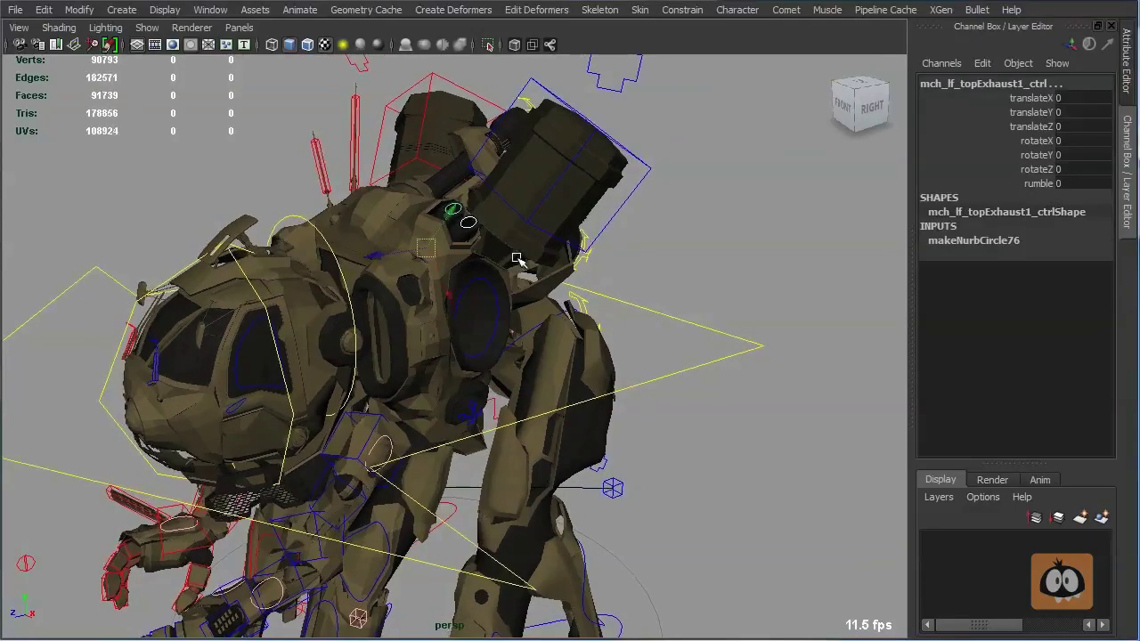
key("ctrl+z")
left_click(1038, 183)
middle_click_drag(729, 242, 663, 243)
key("ctrl+z")
key("ctrl+z")
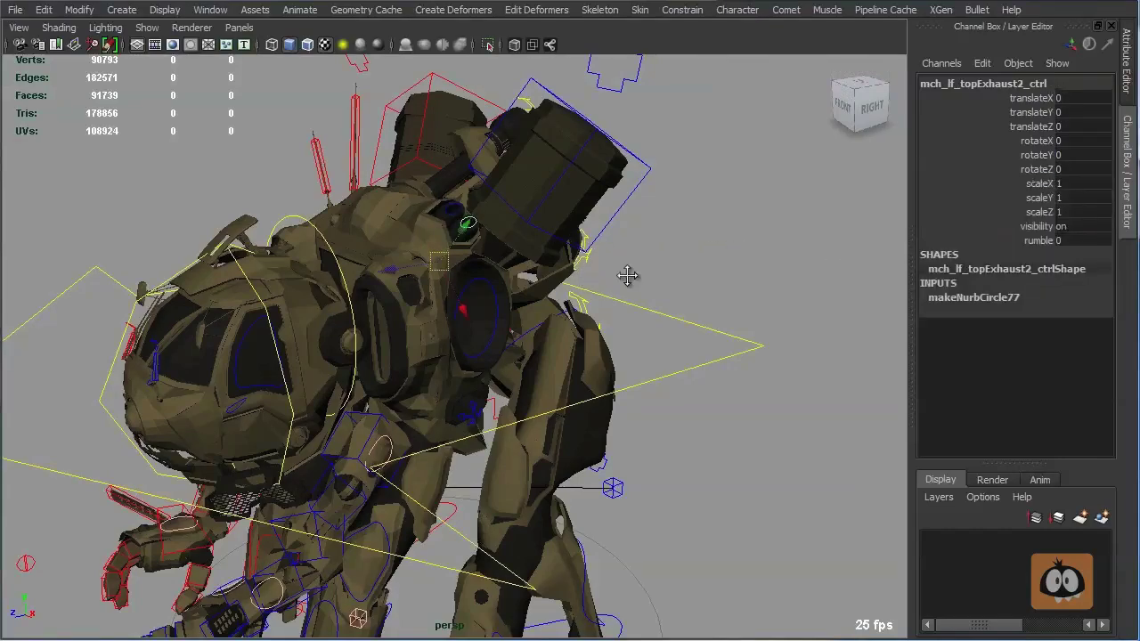
Step: Select the head control and highlight its windshields, Interior and doors Cons_Vis values
left_click_drag(629, 276, 226, 259, "alt")
left_click(664, 297)
left_click(224, 259)
middle_click_drag(272, 264, 371, 293, "alt")
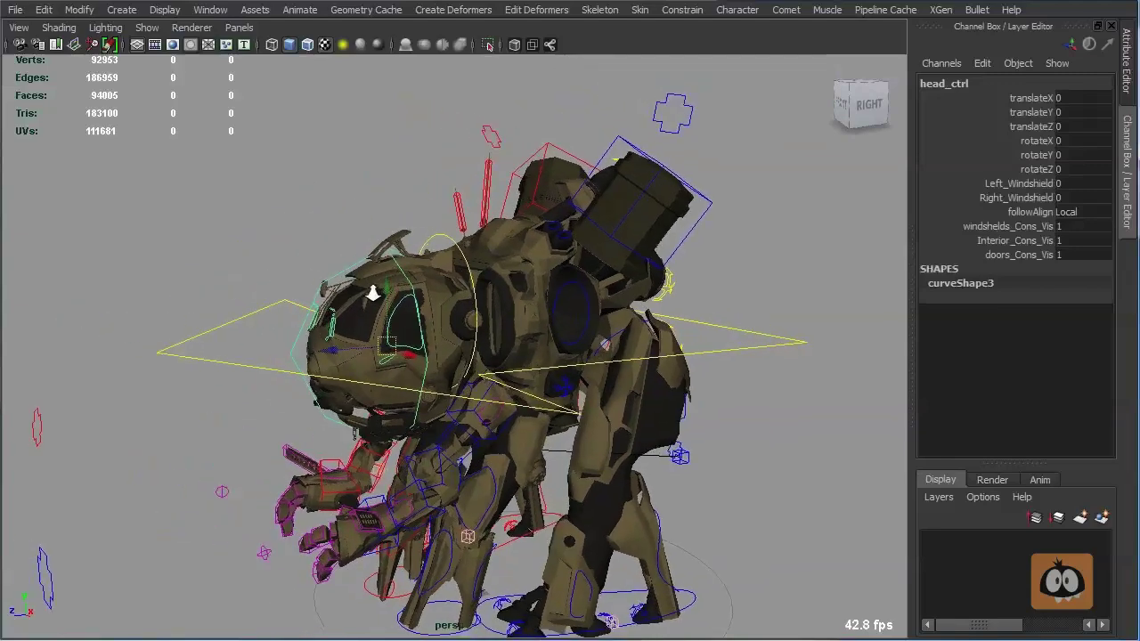
right_click_drag(372, 292, 536, 347, "alt")
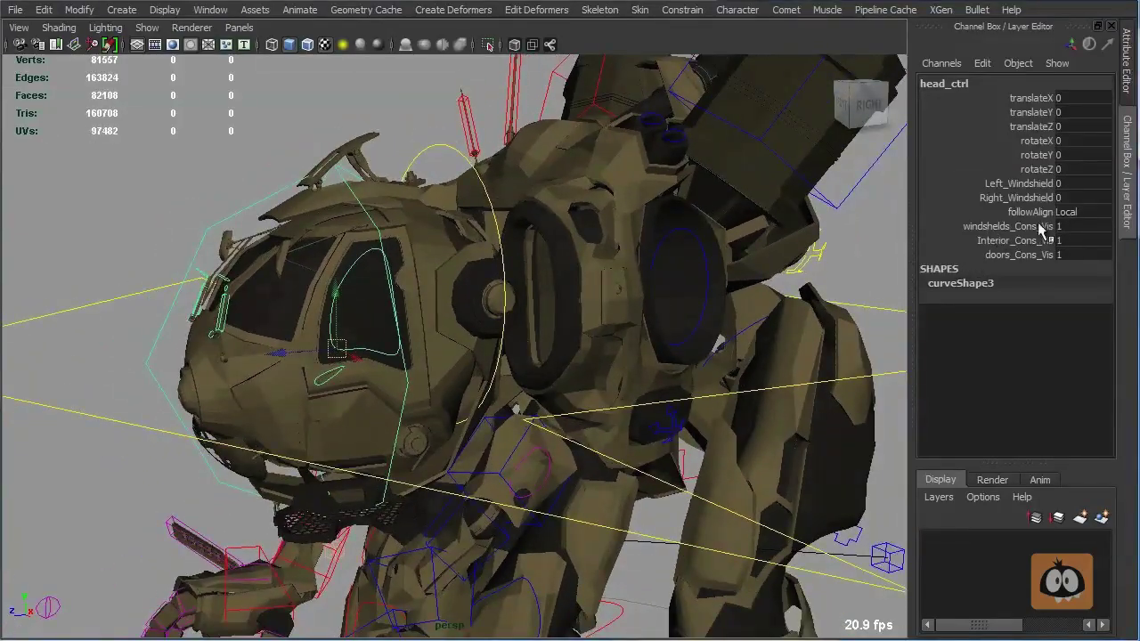
left_click_drag(1040, 229, 1034, 252)
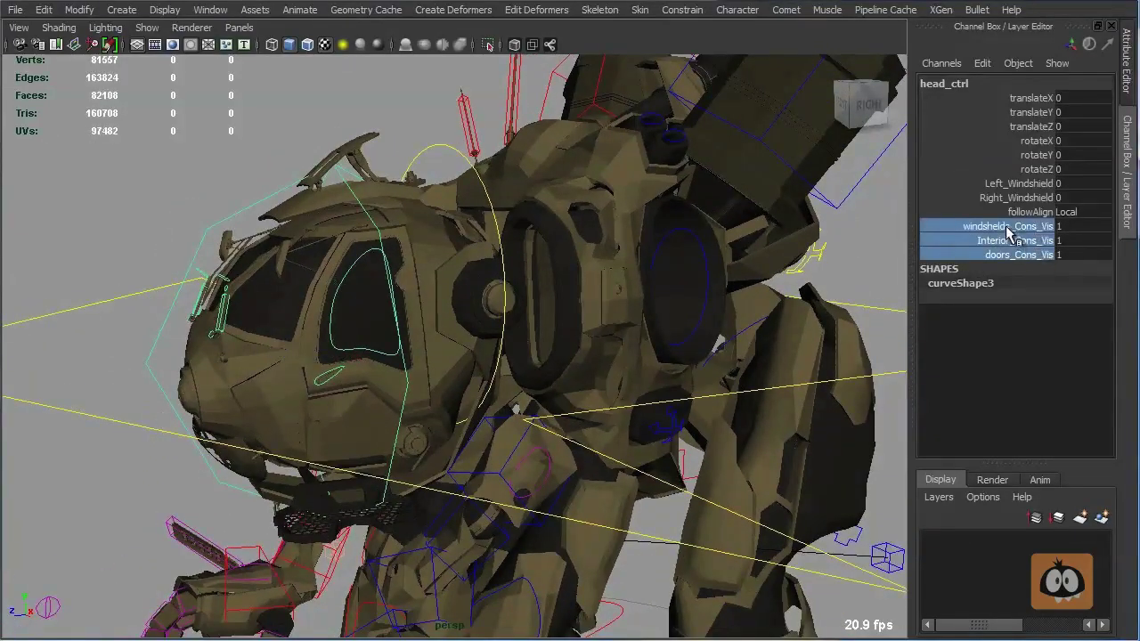
left_click(1010, 229)
left_click(1019, 242)
left_click(1024, 256)
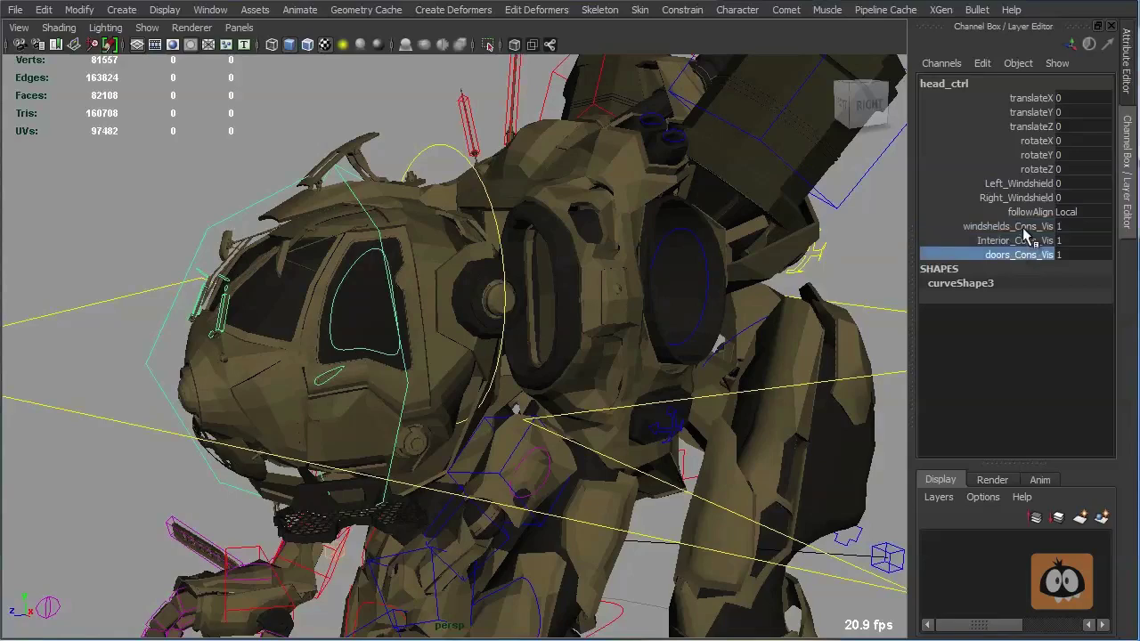
left_click_drag(1025, 233, 1076, 254)
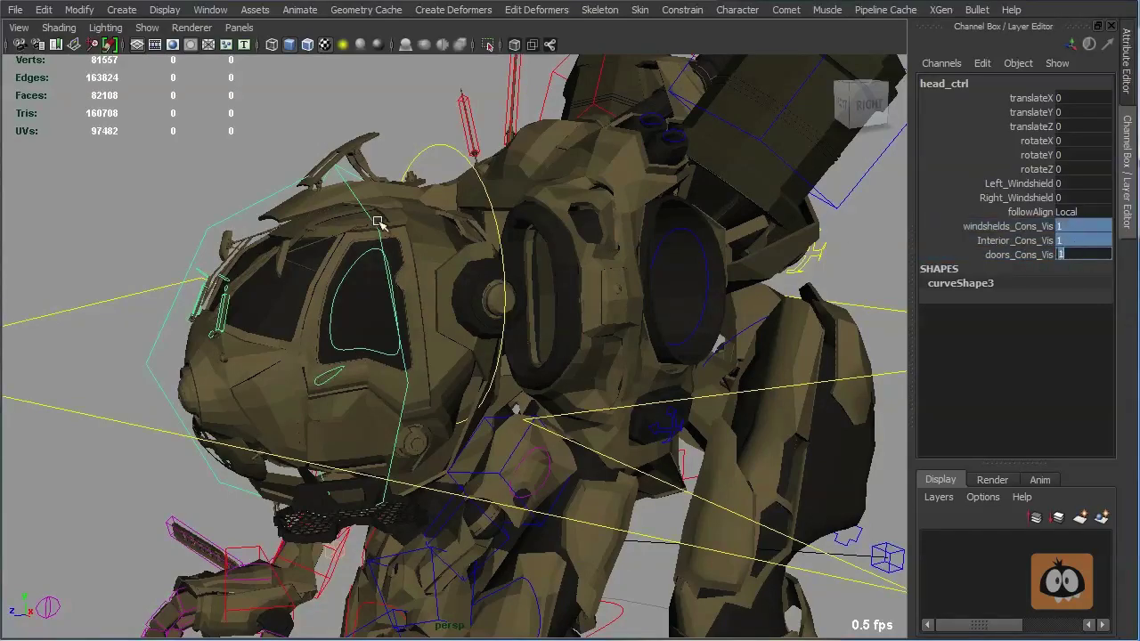
Step: Try rotating the left cockpit door control
left_click_drag(377, 222, 248, 264, "alt")
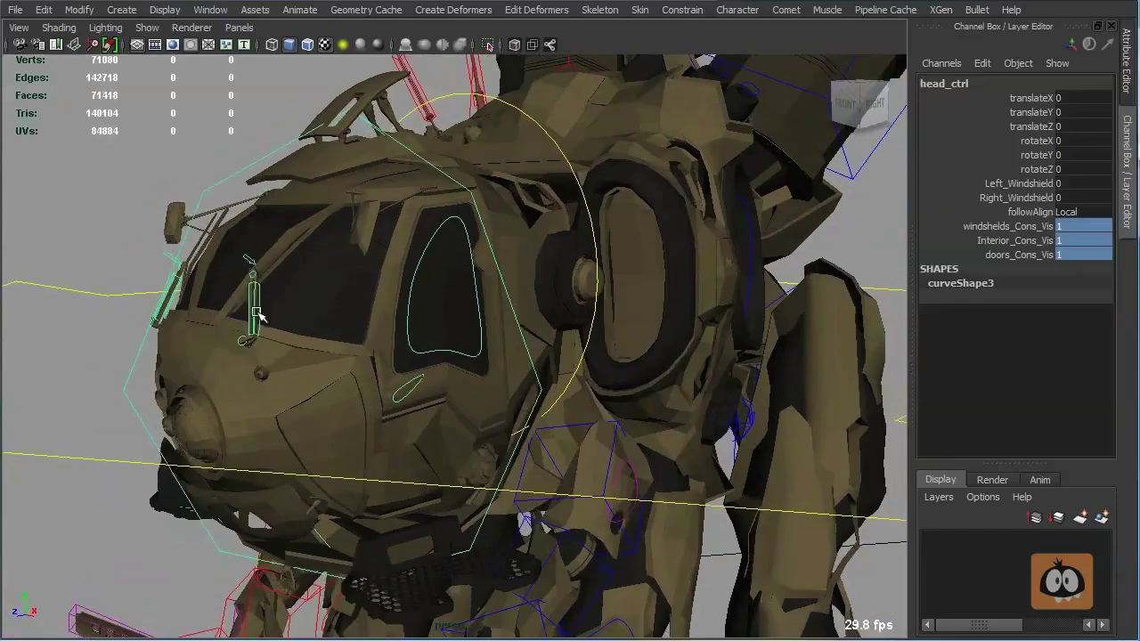
left_click_drag(283, 328, 311, 312, "alt")
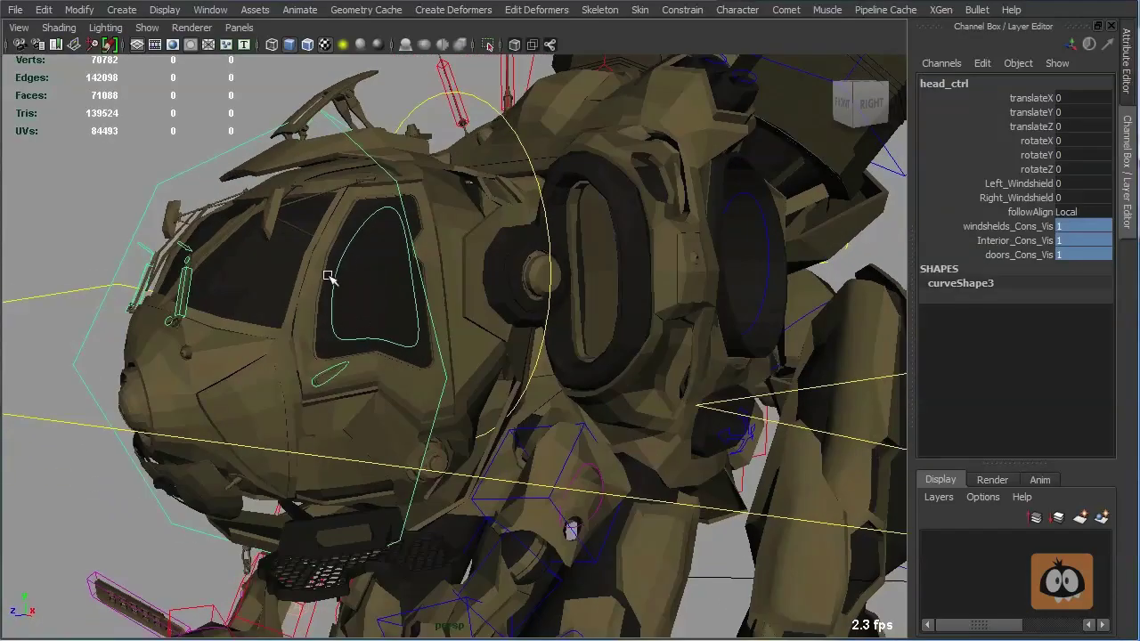
left_click(381, 341)
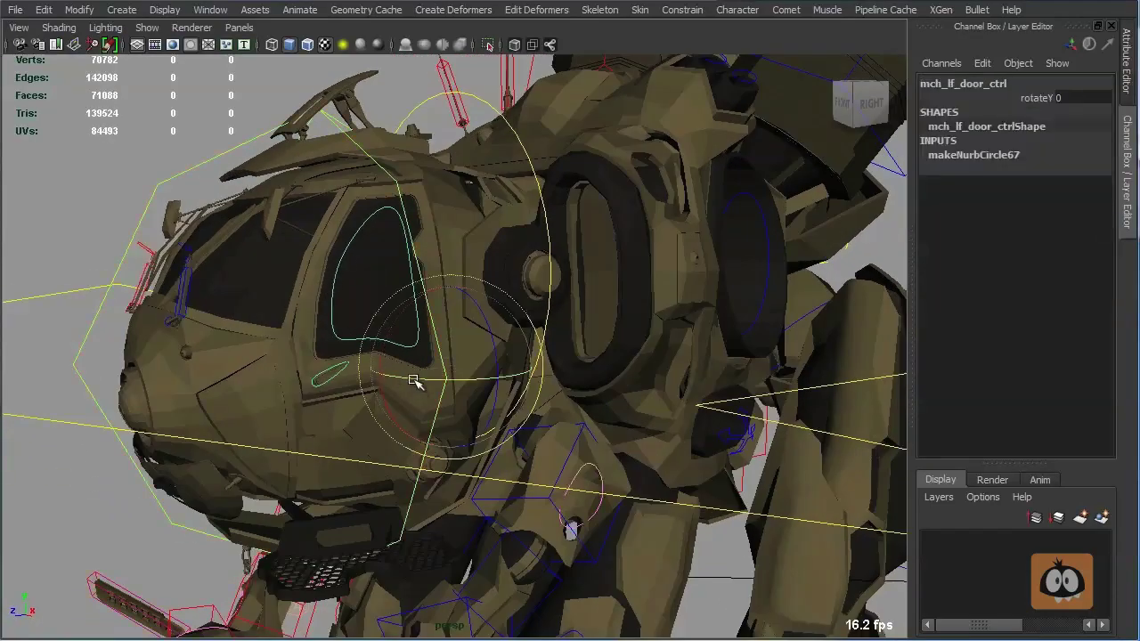
left_click_drag(415, 382, 356, 386)
Step: Try rotating the left door handle control and undo each rotation
left_click(339, 382)
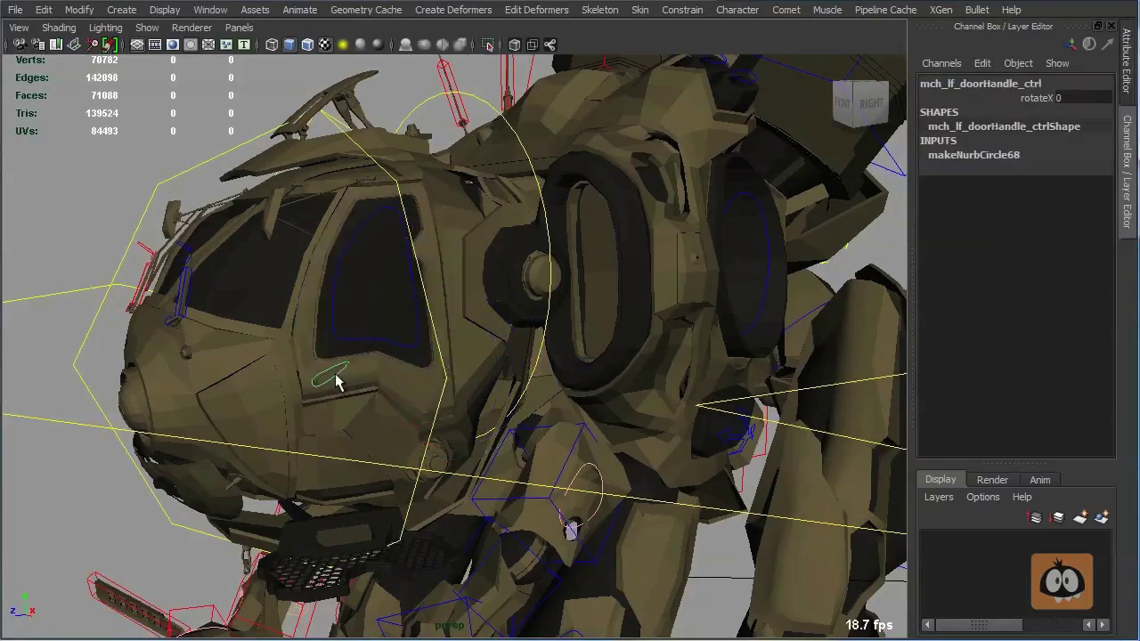
left_click_drag(271, 321, 325, 326)
key("ctrl+z")
left_click_drag(204, 288, 427, 435, "ctrl+alt")
middle_click_drag(415, 420, 516, 420)
key("ctrl+z")
Step: Swing the left cockpit door open to a rotateY of about 71.3 to expose the interior
right_click_drag(598, 416, 419, 377, "alt")
middle_click_drag(420, 377, 387, 385, "alt")
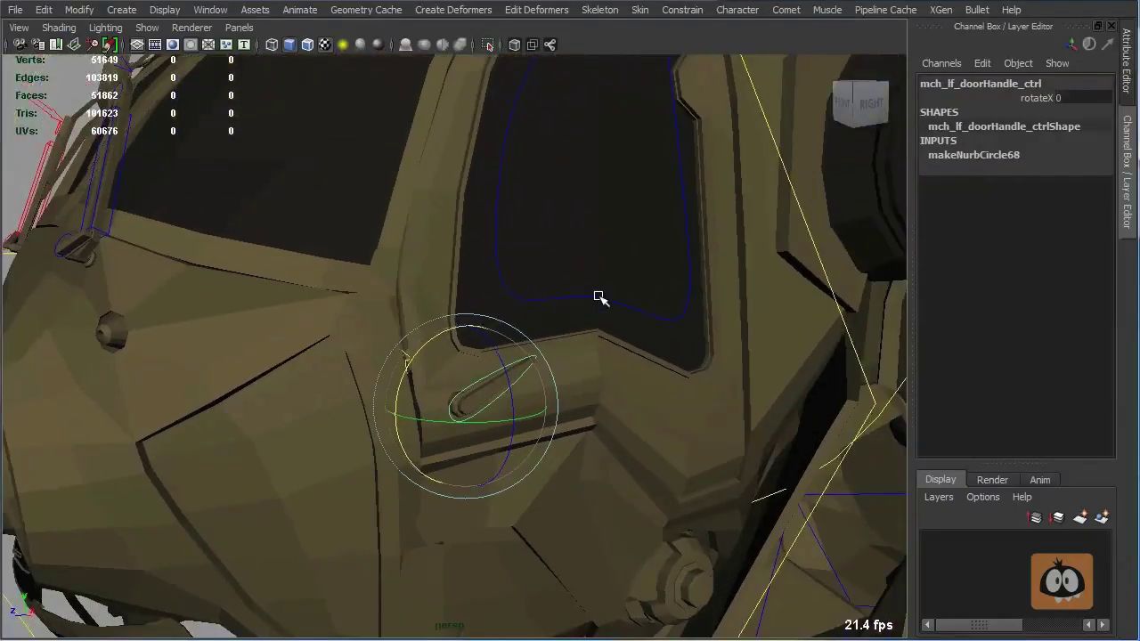
left_click(598, 297)
left_click(717, 379)
left_click_drag(716, 379, 583, 356)
middle_click_drag(583, 356, 606, 374, "alt")
right_click_drag(606, 374, 614, 377, "alt")
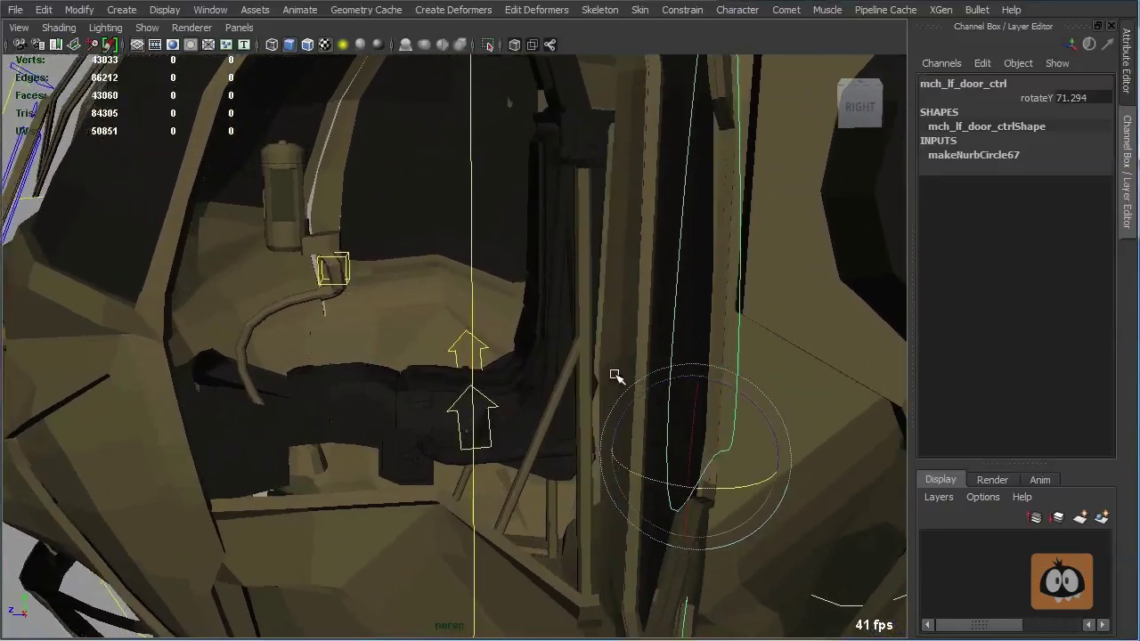
Step: Select the interior seat control through the open left door and try moving the seat vertically
left_click_drag(614, 377, 661, 378, "alt")
key("q")
left_click(515, 409)
key("w")
left_click_drag(490, 362, 536, 393, "alt")
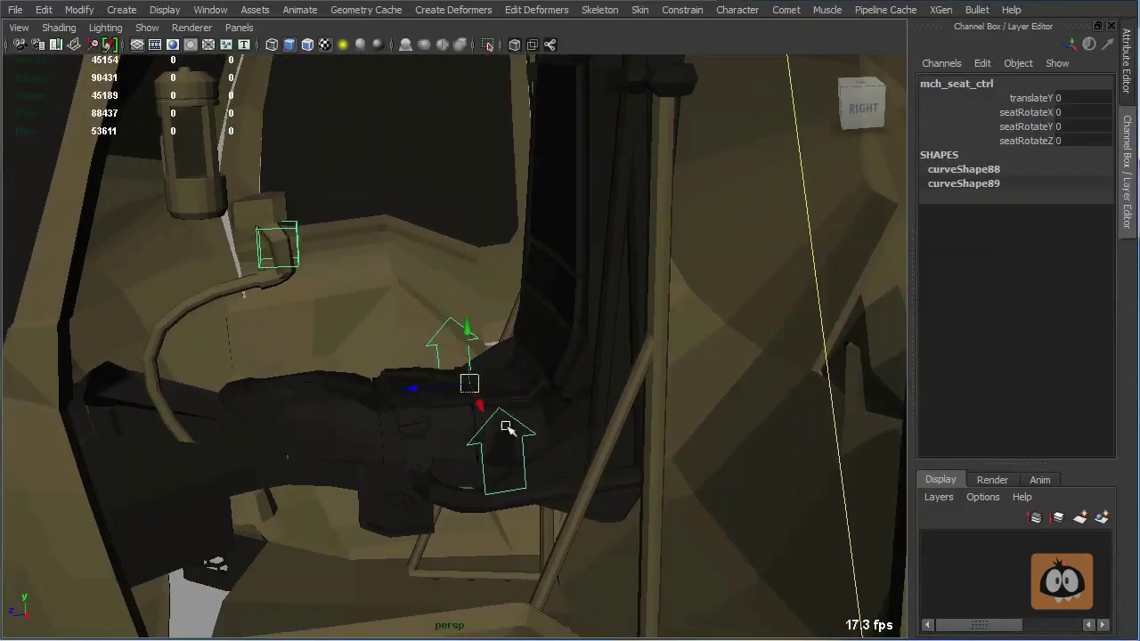
left_click_drag(516, 415, 494, 348, "alt")
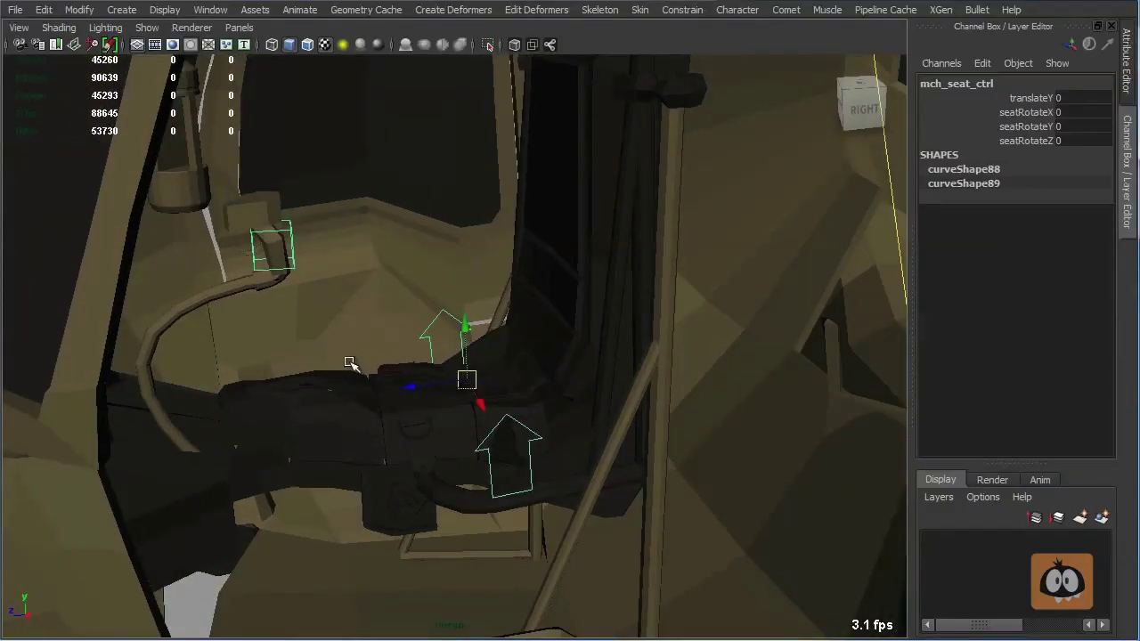
left_click_drag(481, 381, 531, 434, "alt")
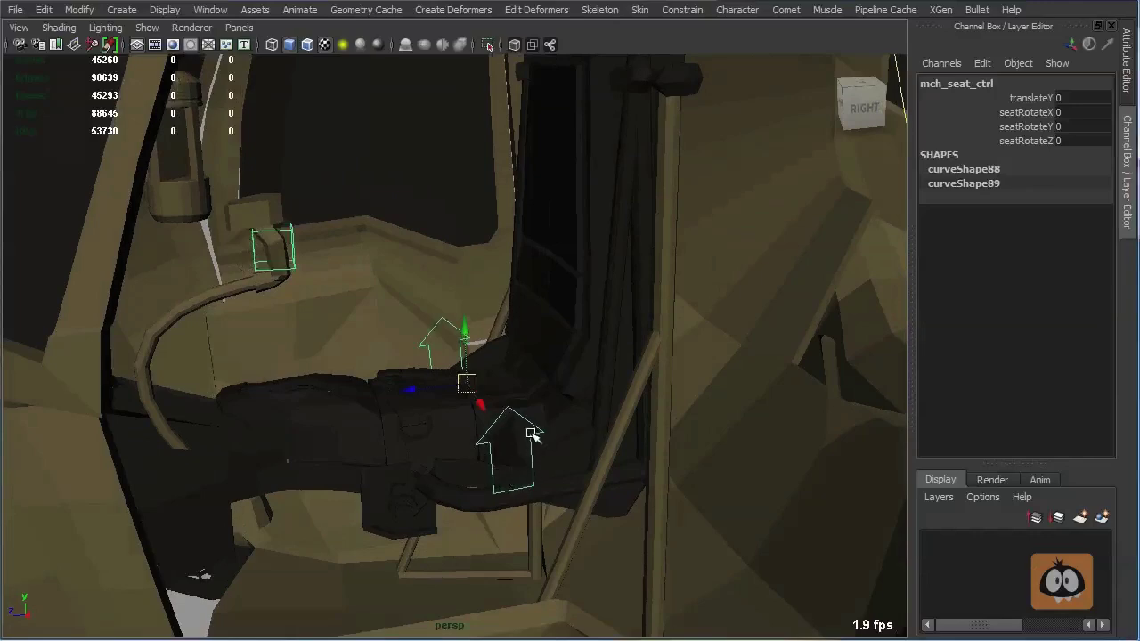
left_click_drag(465, 329, 375, 344)
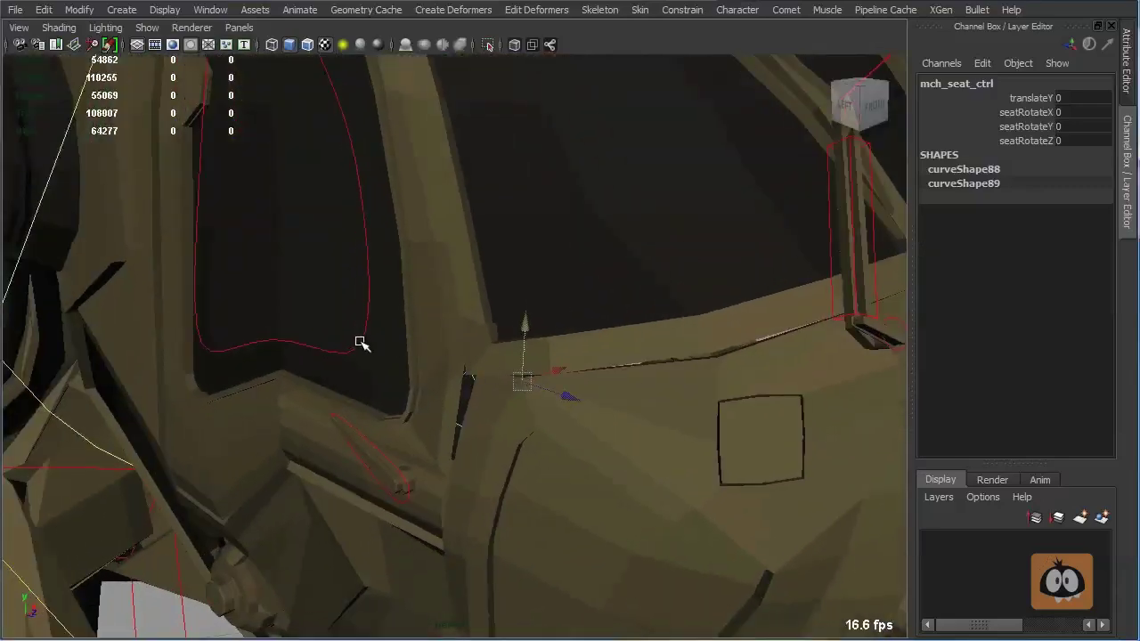
Step: Swing the right cockpit door open to a rotateY of about 48.2
left_click(357, 339)
key("e")
left_click_drag(211, 400, 460, 387)
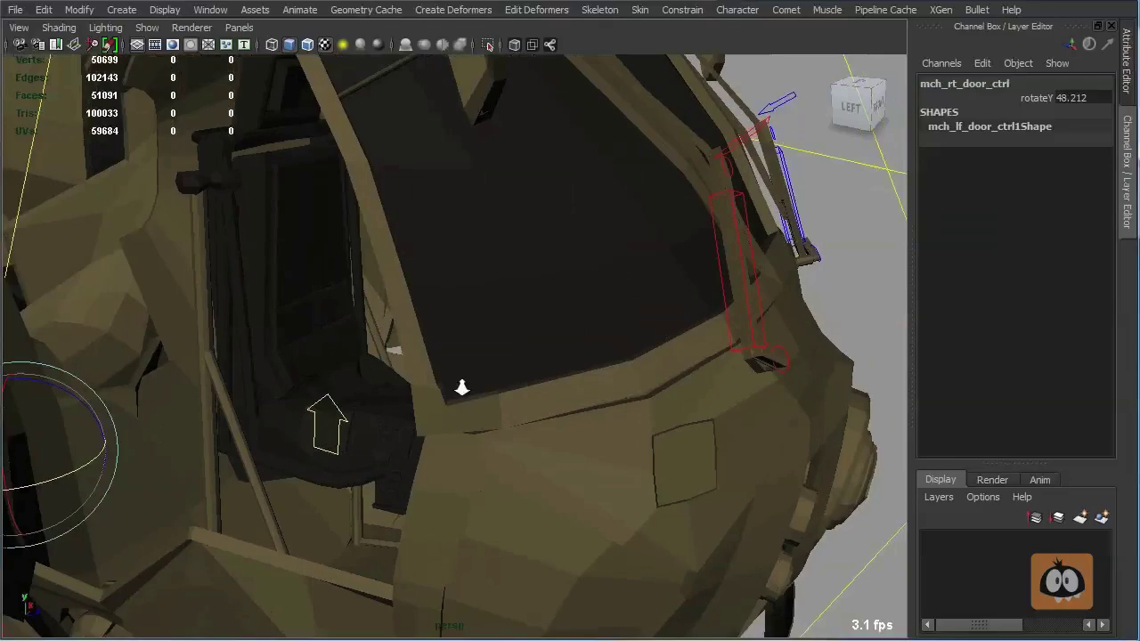
Step: Select the cube-shaped stick control inside the cockpit and move it freely to test how the stick follows
right_click_drag(460, 386, 615, 399, "alt")
left_click_drag(615, 399, 664, 404, "alt")
right_click_drag(651, 425, 754, 465, "alt")
left_click_drag(754, 465, 638, 390, "alt")
left_click(611, 283)
key("w")
right_click_drag(639, 389, 486, 382, "alt")
left_click_drag(445, 353, 412, 338, "alt")
middle_click_drag(412, 339, 666, 370)
left_click_drag(612, 548, 668, 543, "alt")
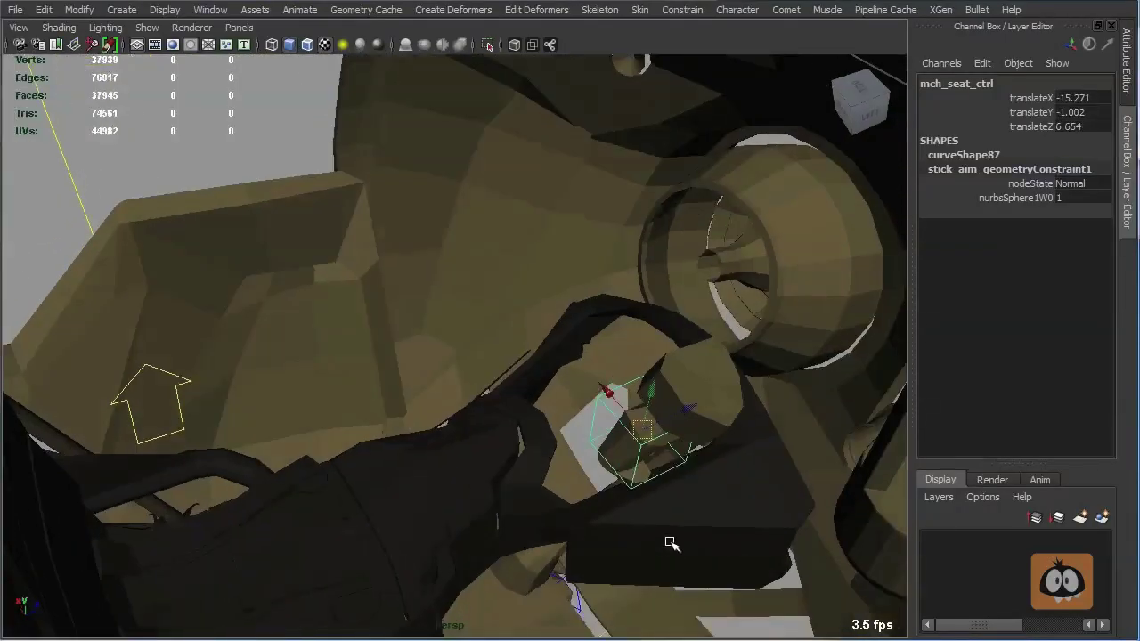
middle_click_drag(669, 542, 582, 427)
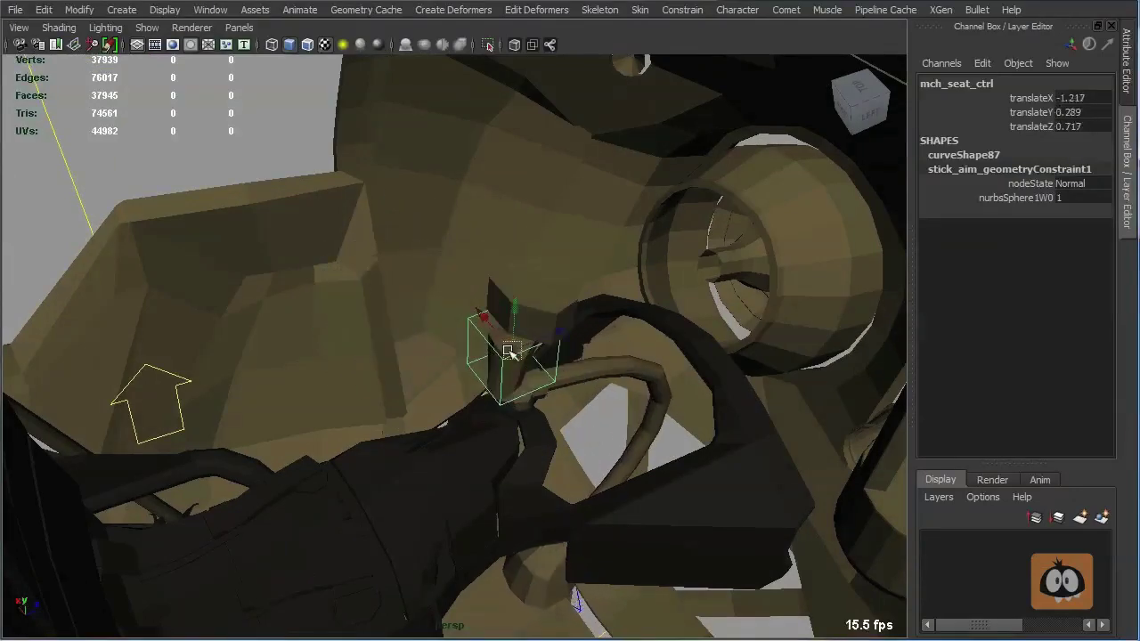
Step: Reset the stick control's translateX, translateY and translateZ values and inspect the stick from the side
left_click_drag(531, 381, 507, 304, "alt")
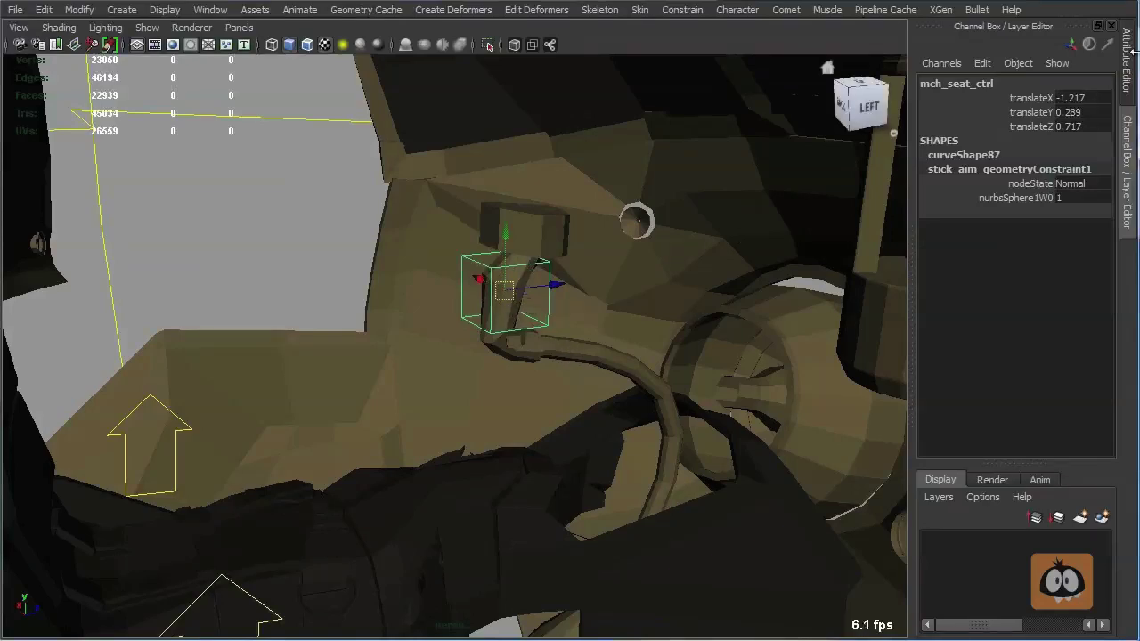
mouse_move(1084, 104)
left_mouse_down()
mouse_move(1085, 117)
mouse_move(1081, 100)
left_mouse_up()
key("Return")
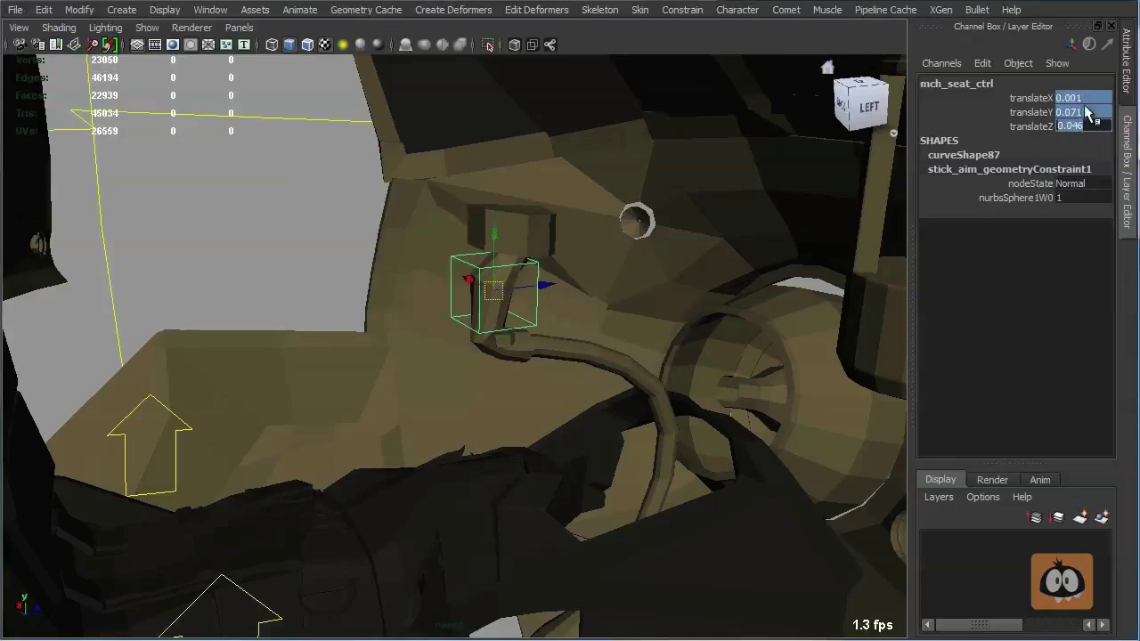
left_click_drag(611, 311, 595, 303, "alt")
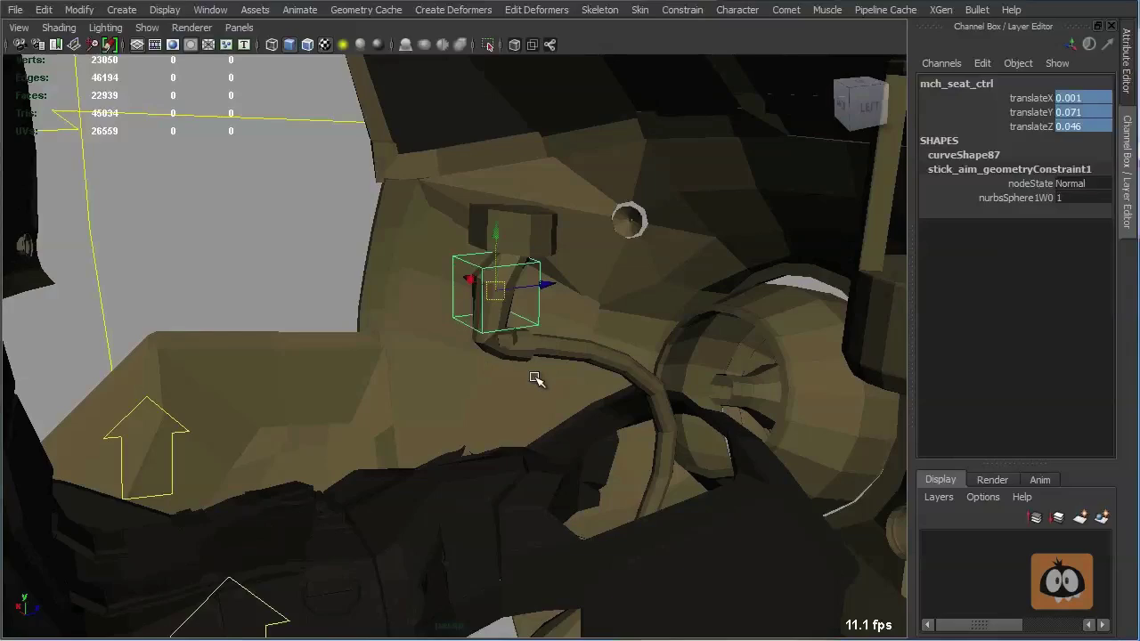
left_click_drag(498, 276, 537, 293, "alt")
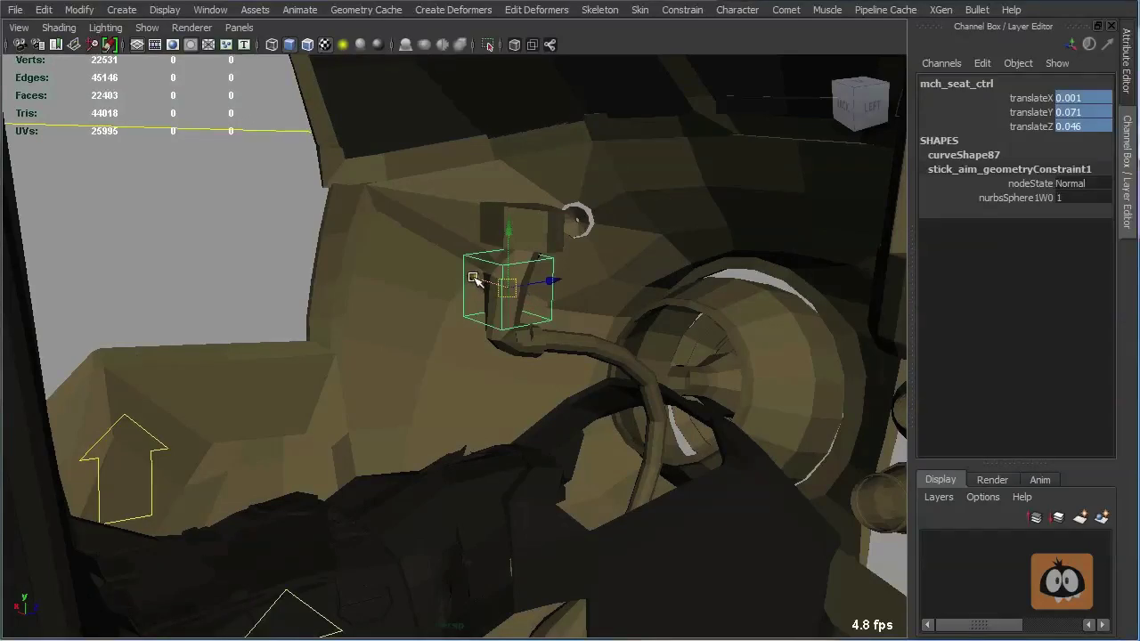
Step: Try moving the stick control far along its X axis and back, reselect it, and reset its translate values
left_click_drag(473, 279, 640, 376)
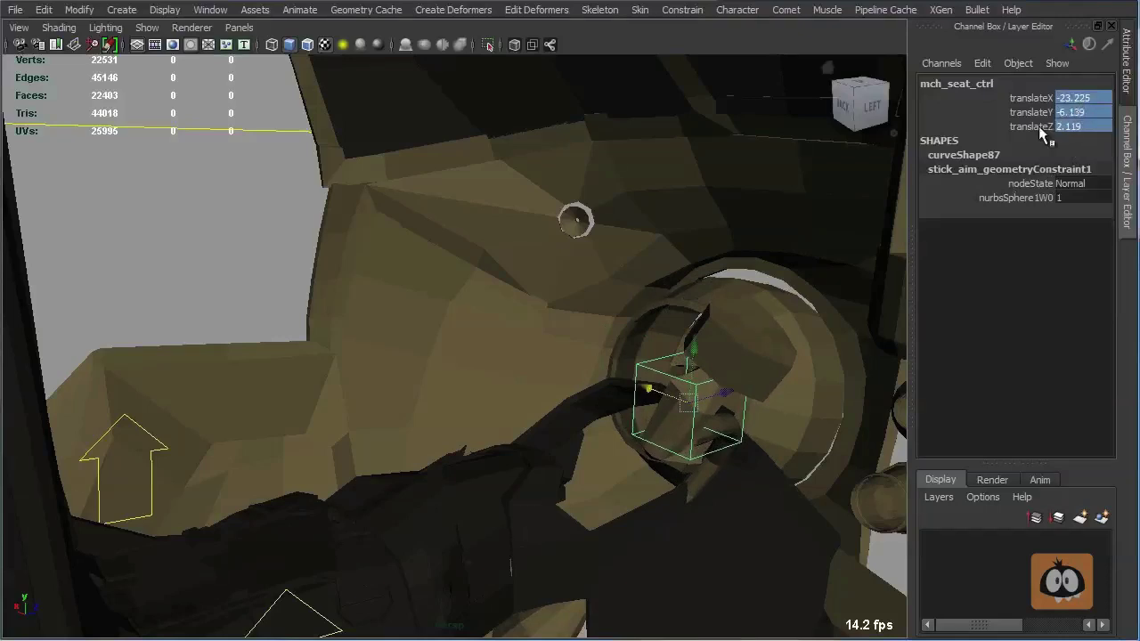
left_click_drag(648, 392, 491, 352)
left_click(491, 323)
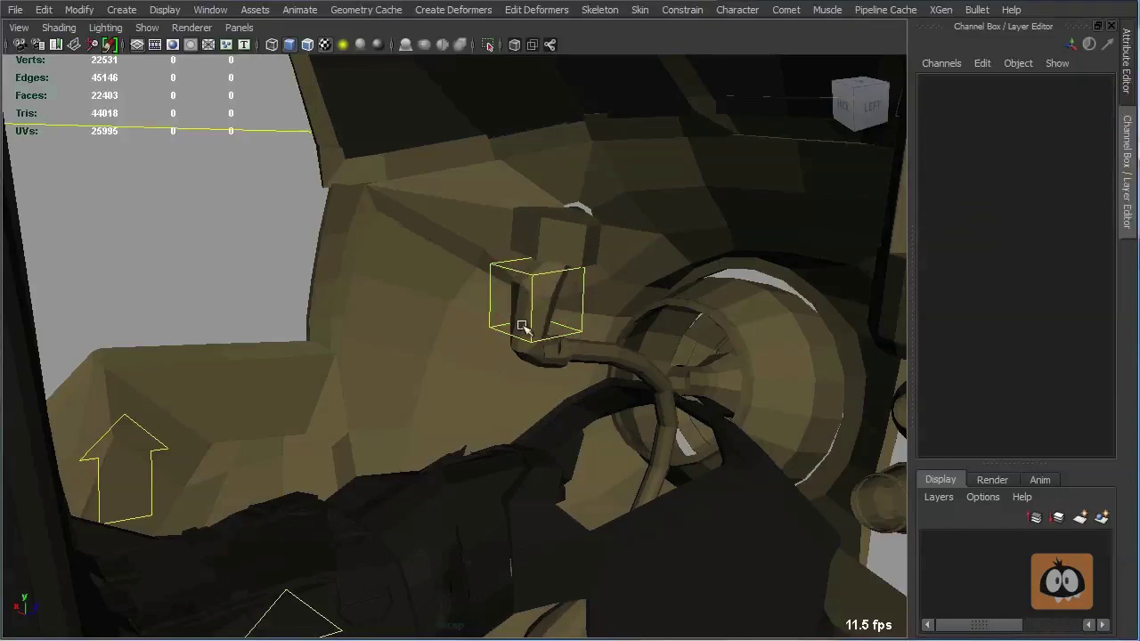
left_click(583, 315)
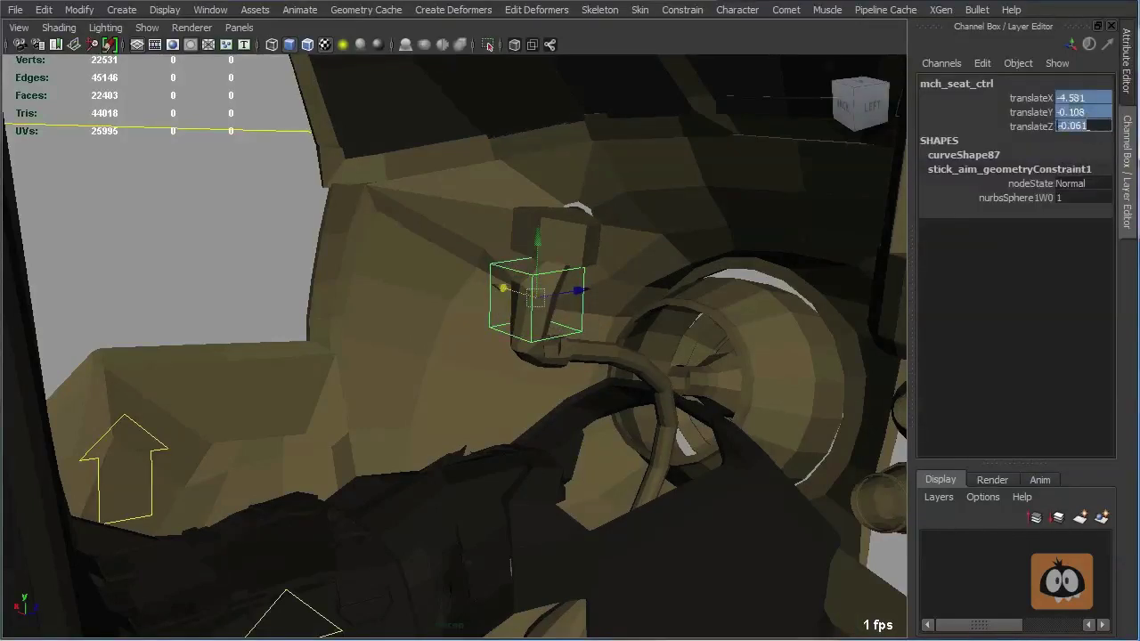
Step: Select the left foot IK control outside the cockpit to expose its foot and leg attributes
right_click_drag(684, 241, 393, 331, "alt")
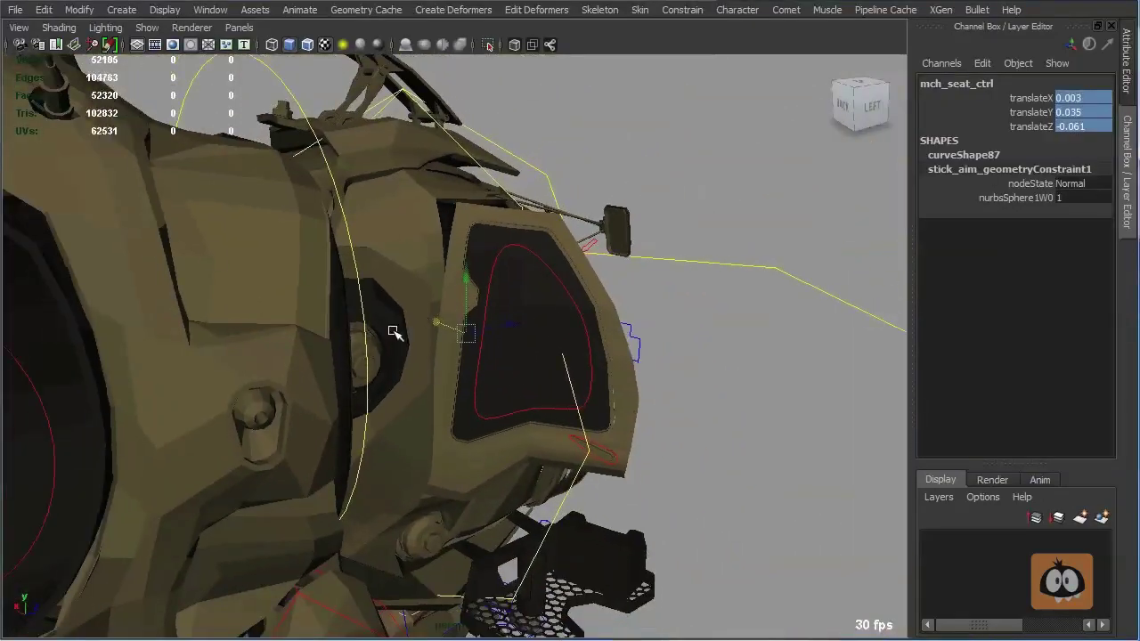
left_click_drag(394, 331, 486, 315, "alt")
right_click_drag(485, 315, 423, 326, "alt")
left_click_drag(423, 326, 507, 278, "alt")
right_click_drag(507, 278, 460, 277, "alt")
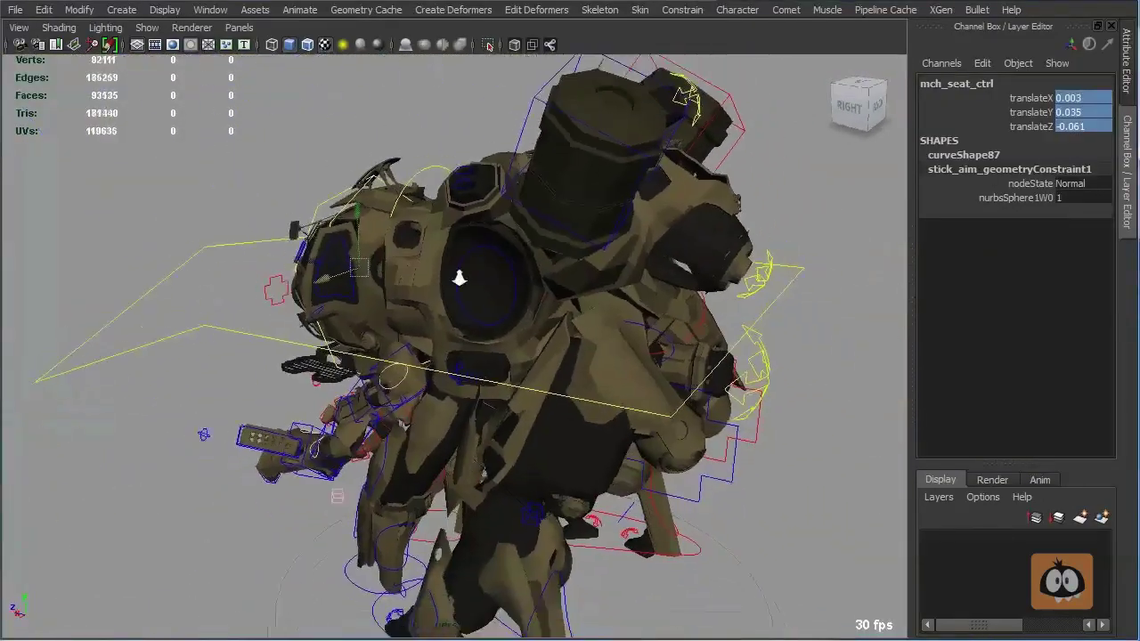
left_click_drag(459, 279, 585, 266, "alt")
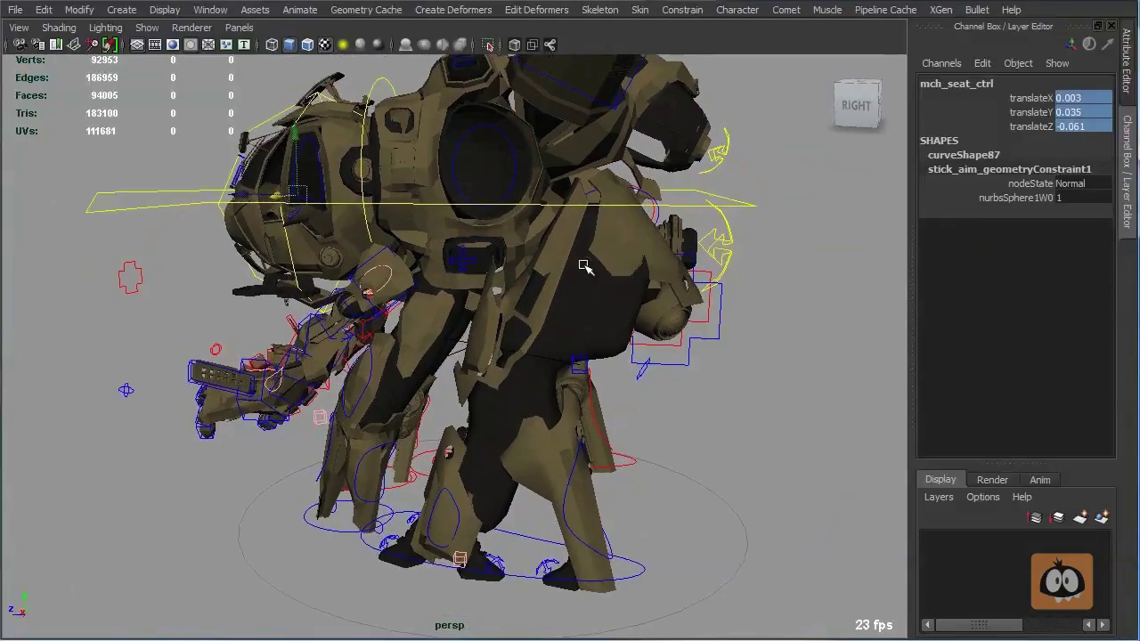
left_click_drag(534, 392, 577, 390, "alt")
middle_click_drag(577, 390, 464, 341, "alt")
right_click_drag(463, 341, 588, 376, "alt")
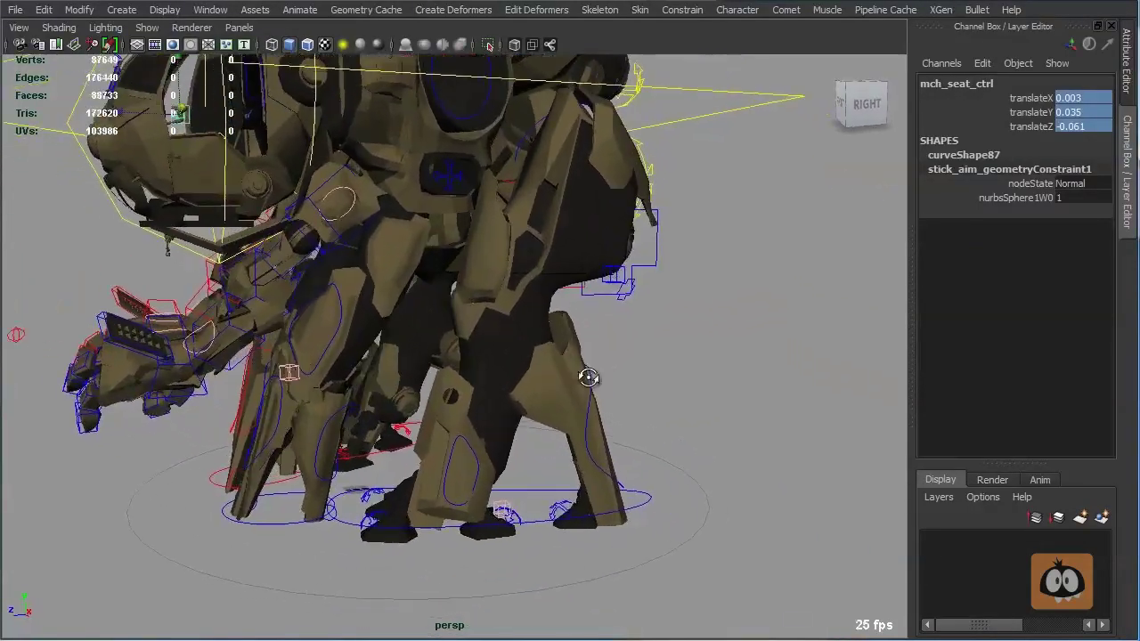
left_click(650, 505)
left_click_drag(684, 454, 757, 453, "alt")
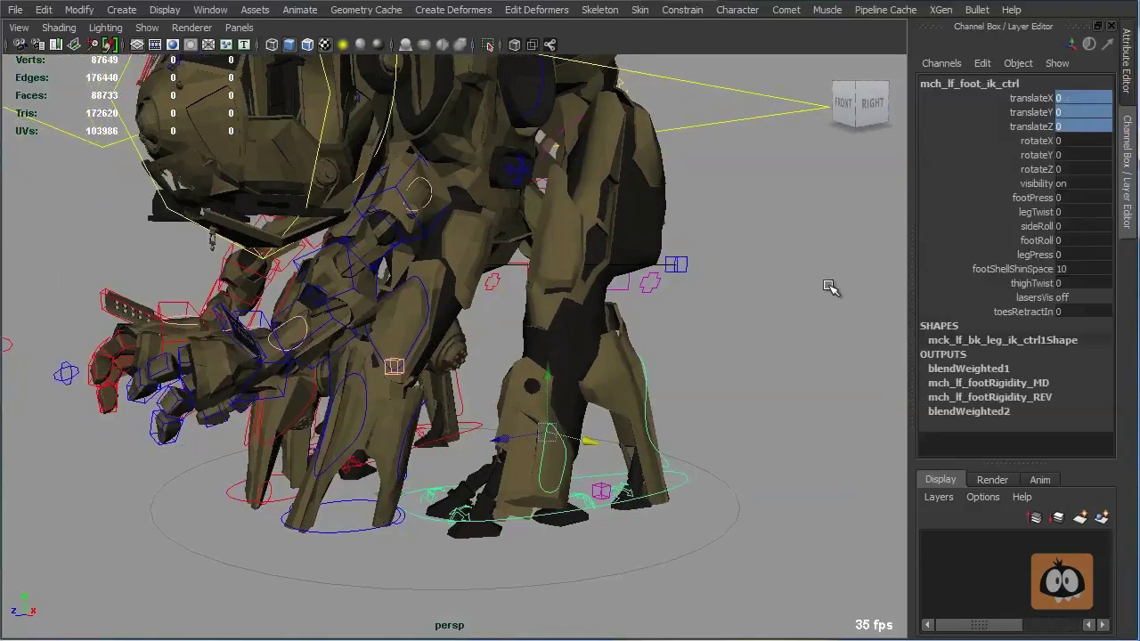
left_click_drag(668, 307, 634, 337, "alt")
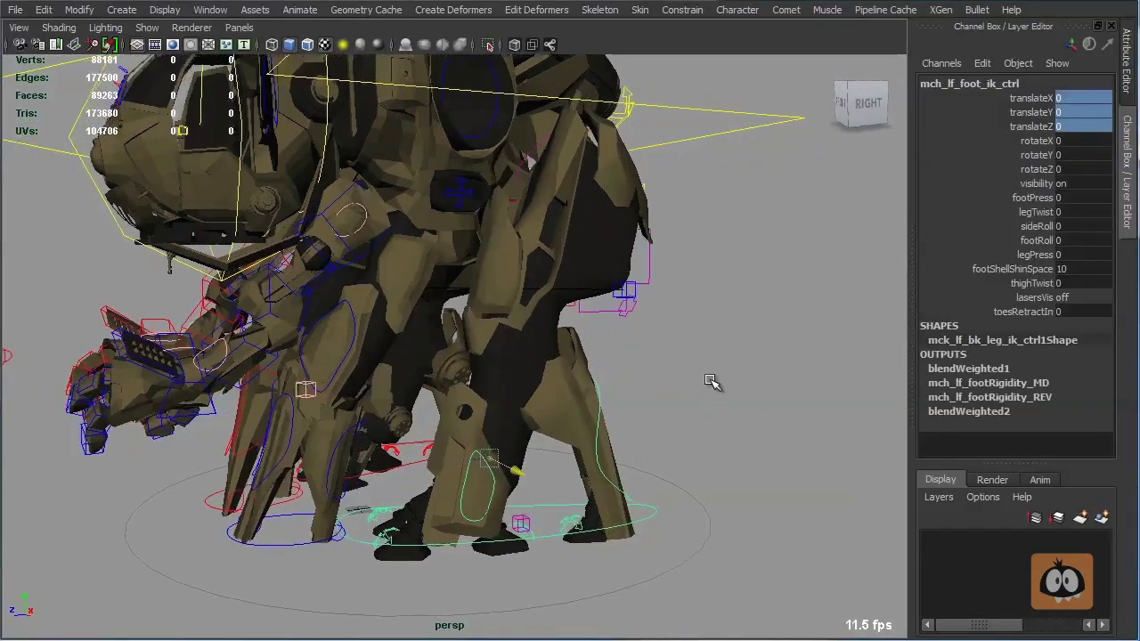
Step: Try lifting the left foot IK control and undo each move
middle_click_drag(710, 381, 724, 319)
key("ctrl+z")
left_click_drag(499, 464, 522, 360)
key("ctrl+z")
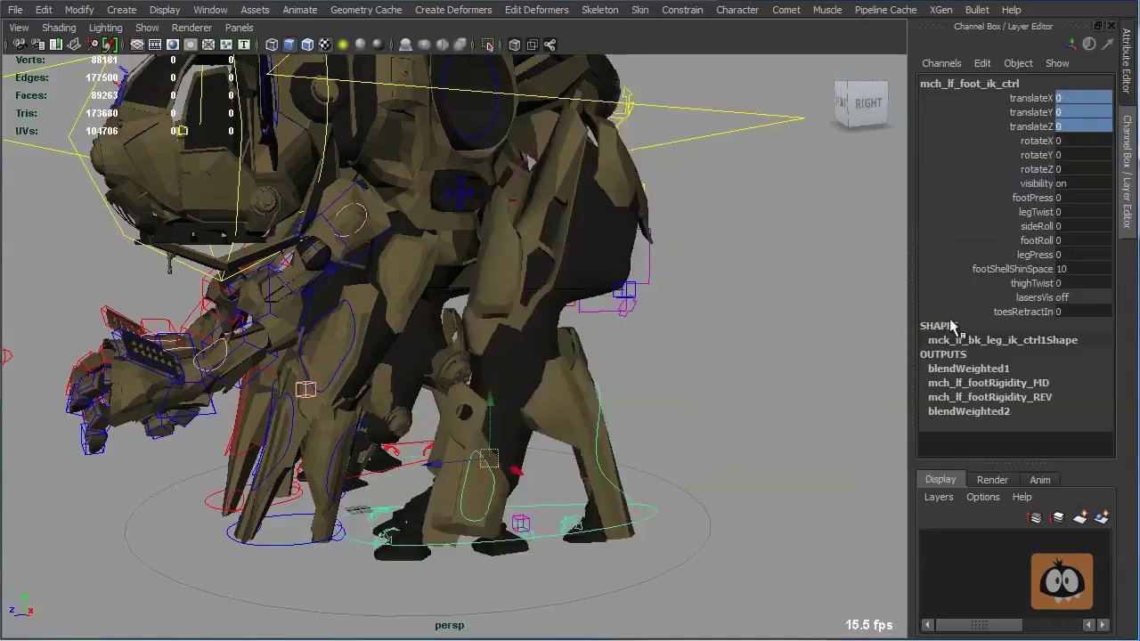
Step: Try raising the left foot control again to check how the foot shell follows the shin, undoing each lift
mouse_move(785, 324)
left_mouse_down("alt")
mouse_move(769, 336)
mouse_move(788, 327)
left_mouse_up("alt")
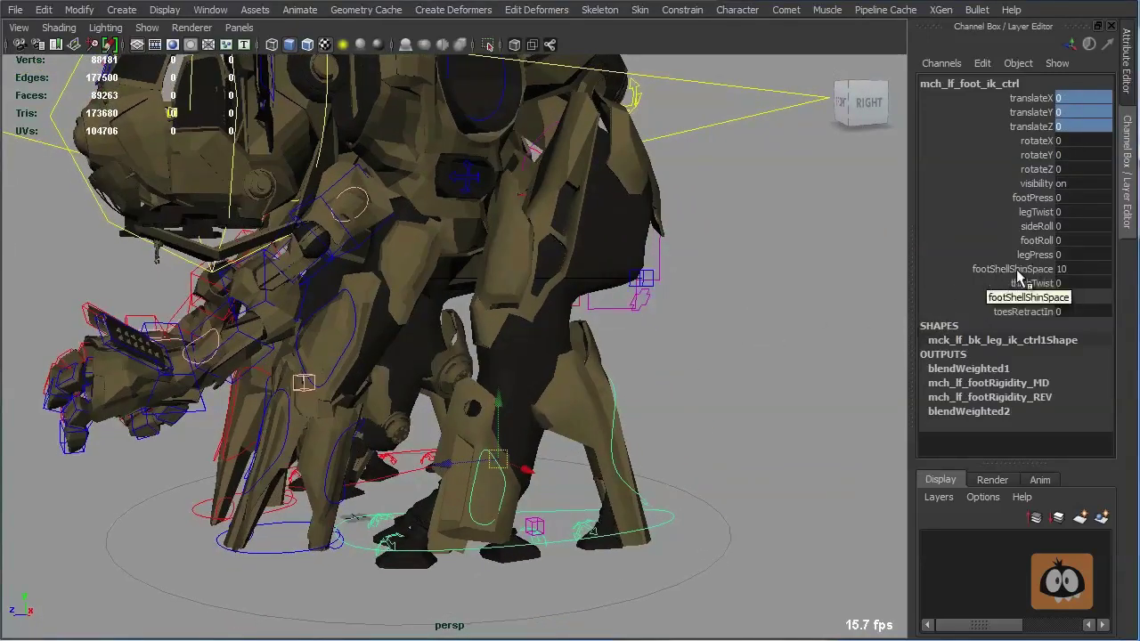
middle_click_drag(717, 281, 718, 210, "alt")
right_click_drag(718, 210, 721, 323, "alt")
left_click_drag(720, 323, 744, 325, "alt")
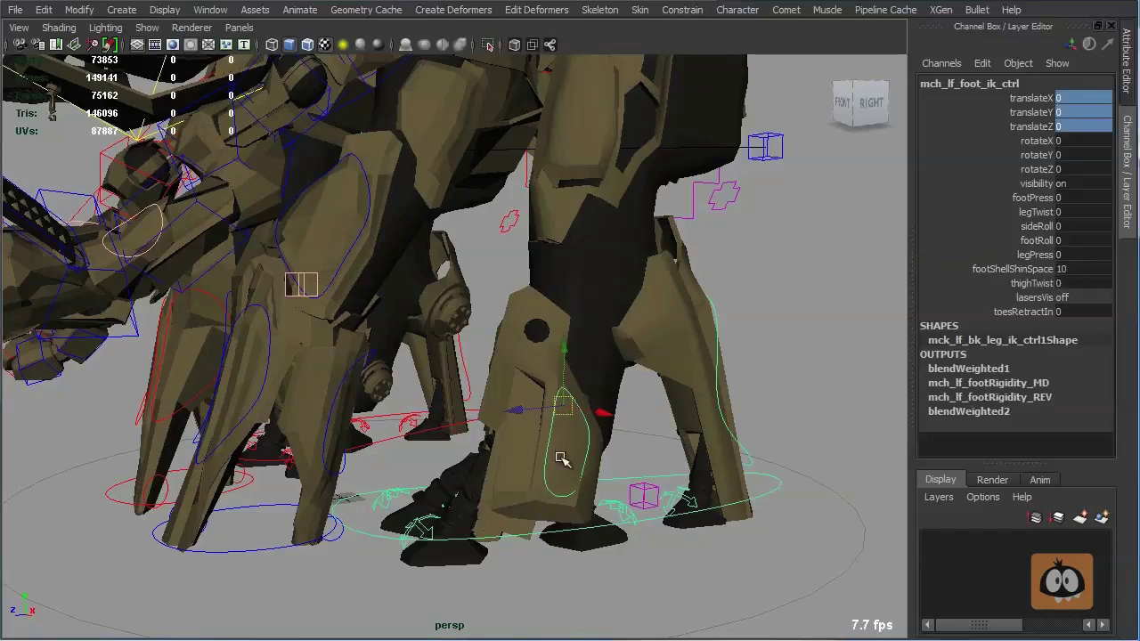
right_click_drag(578, 433, 560, 331, "alt")
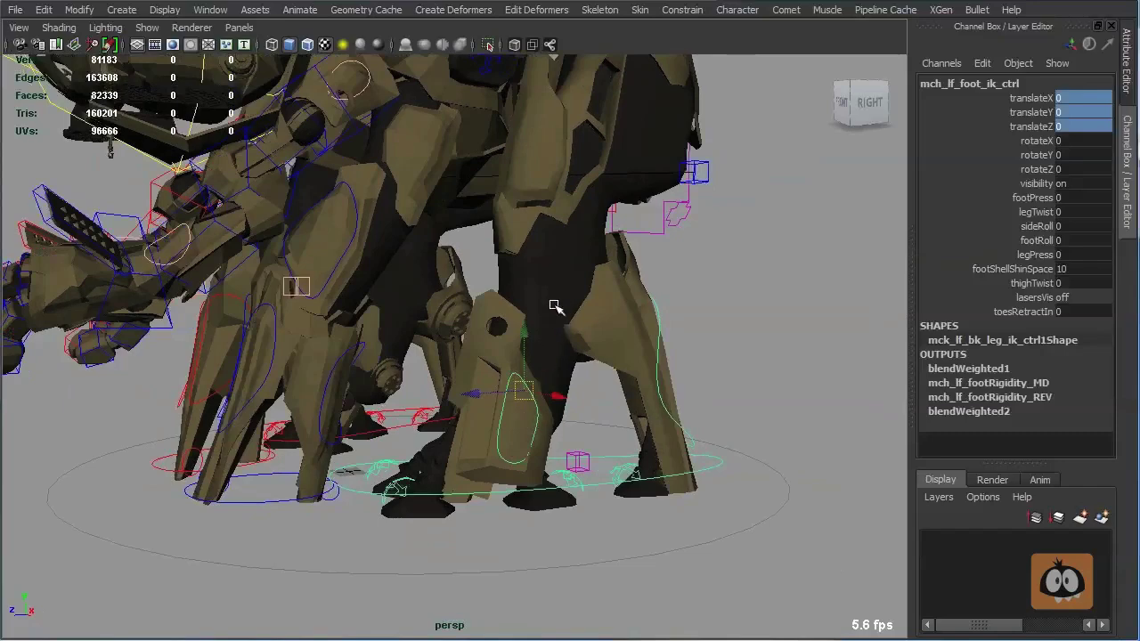
middle_click_drag(652, 459, 559, 169)
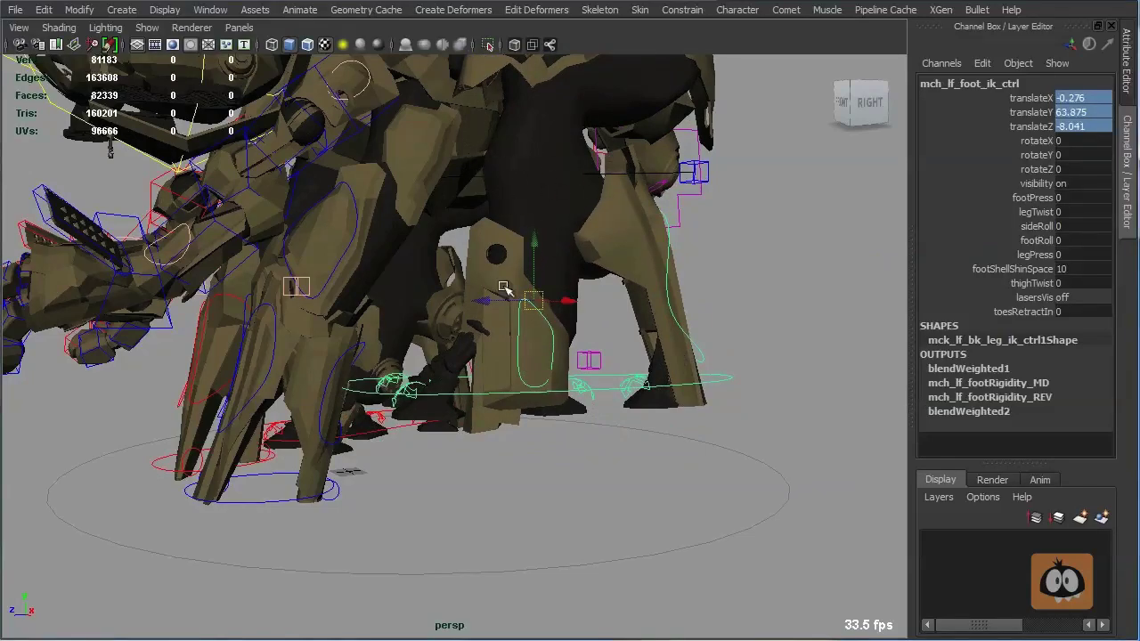
key("ctrl+z")
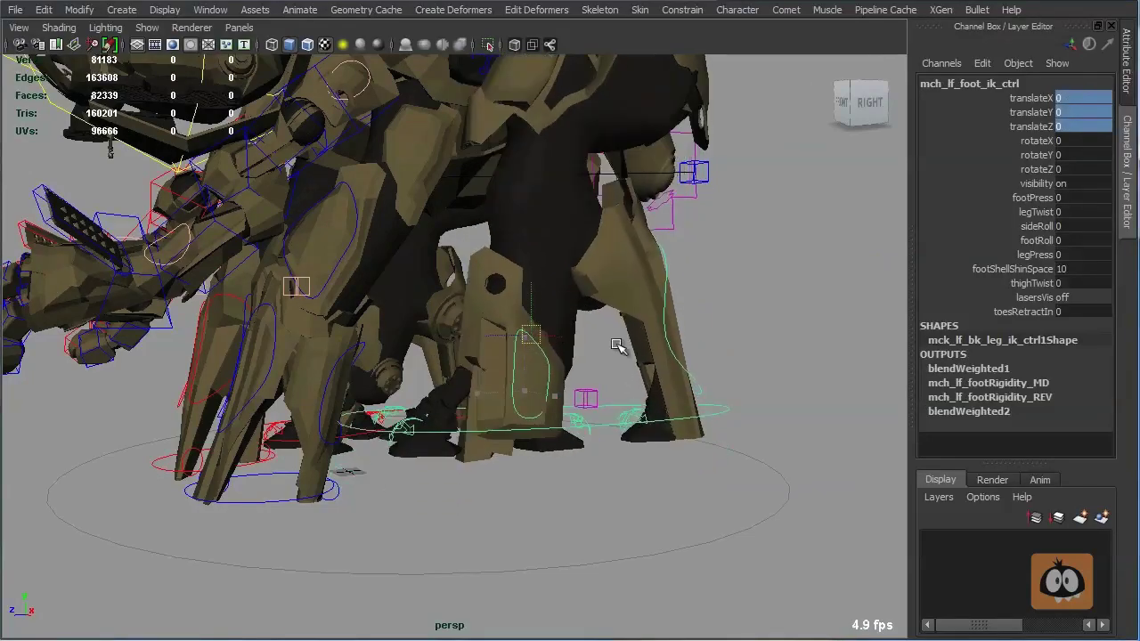
middle_click_drag(616, 345, 619, 307)
key("ctrl+z")
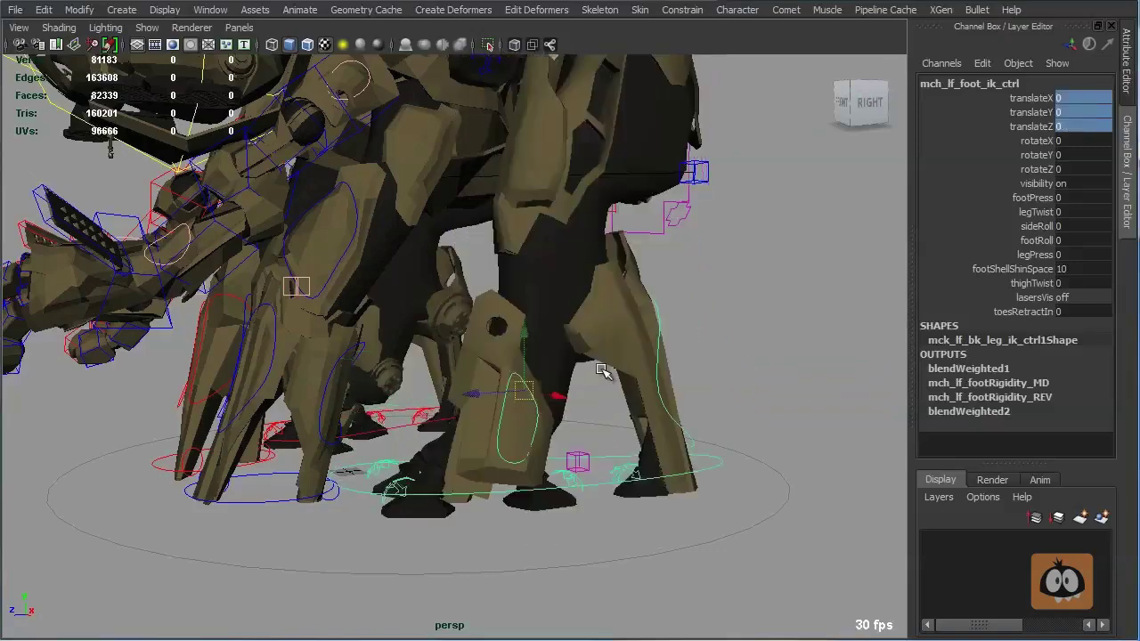
Step: Set the left foot's footShellShinSpace to 0 and raise the foot to about translateX 6.6, translateY 46.6, translateZ -18.7
double_click(1073, 268)
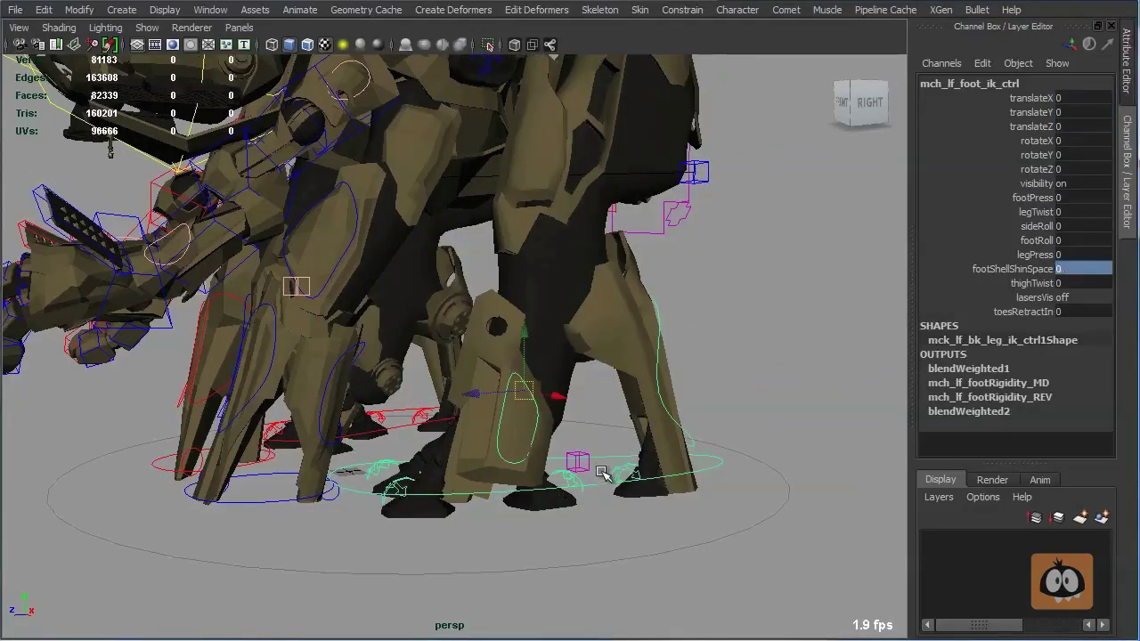
key("Return")
middle_click_drag(627, 459, 649, 426)
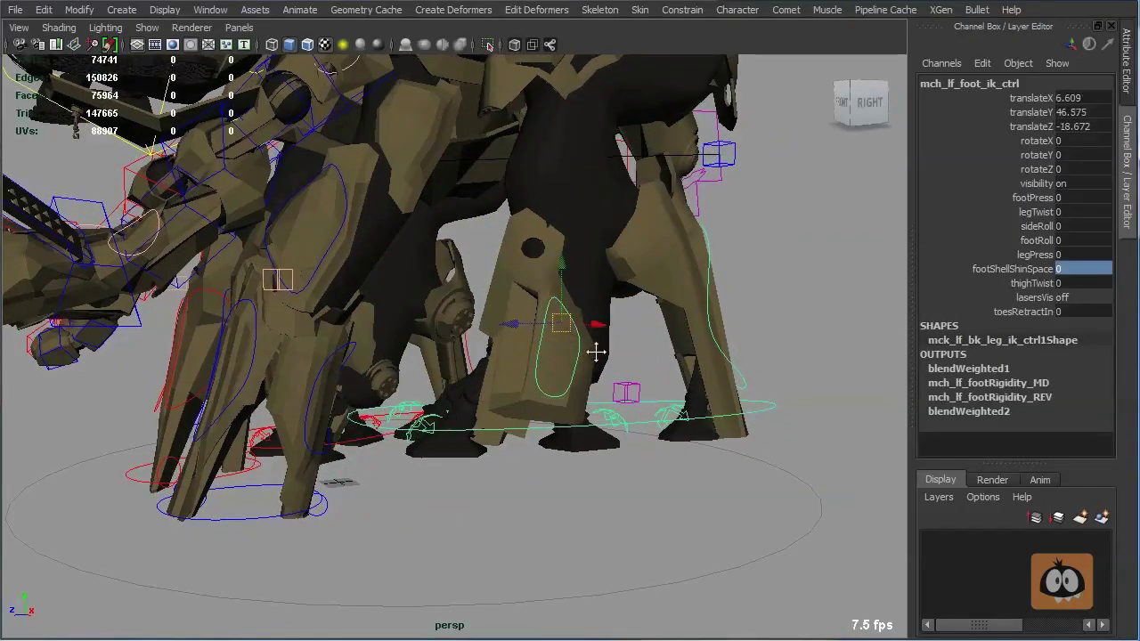
middle_click_drag(597, 352, 560, 380, "alt")
right_click_drag(560, 380, 611, 397, "alt")
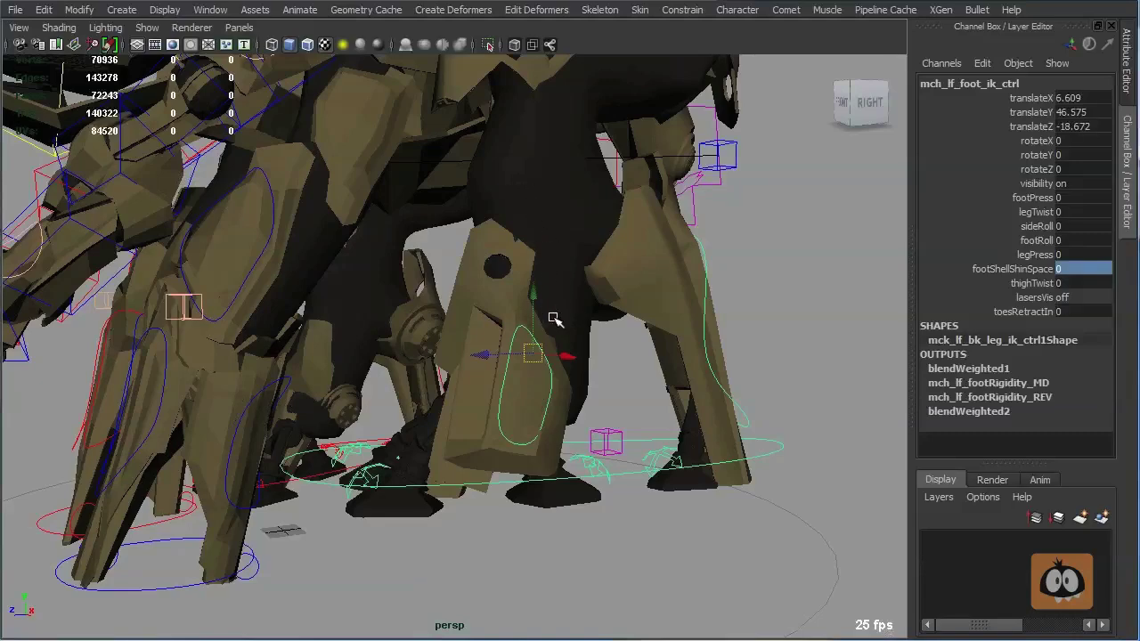
Step: Rotate the left foot control to a rotateX of about 17.3 and adjust footShellShinSpace to 5.5
key("e")
left_click_drag(465, 330, 463, 353)
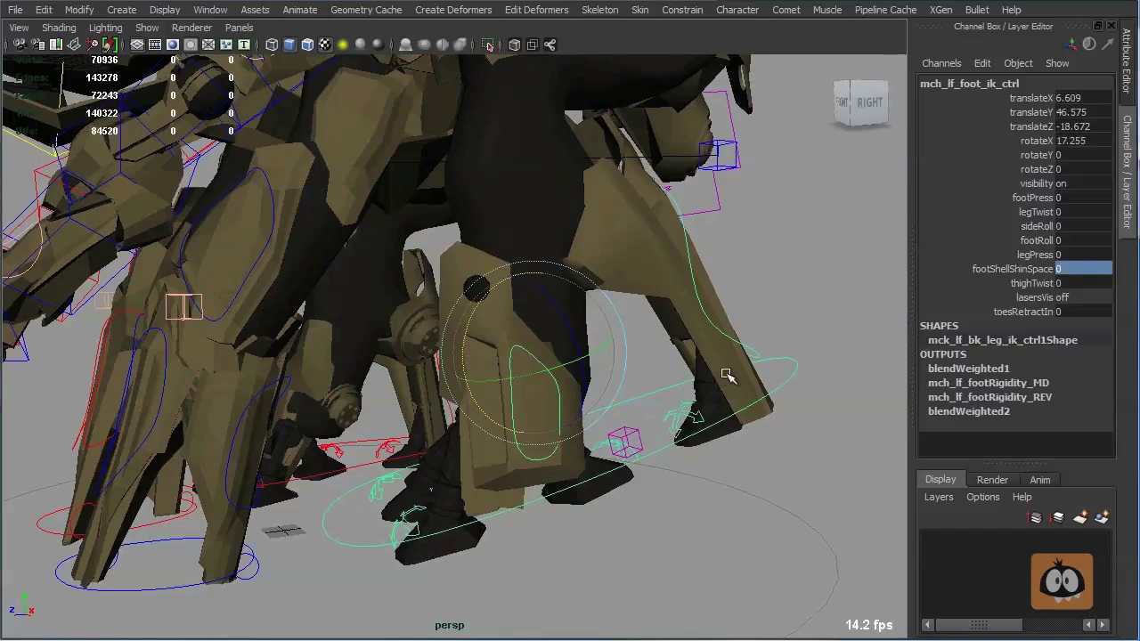
left_click(1030, 271)
middle_click_drag(655, 311, 705, 316)
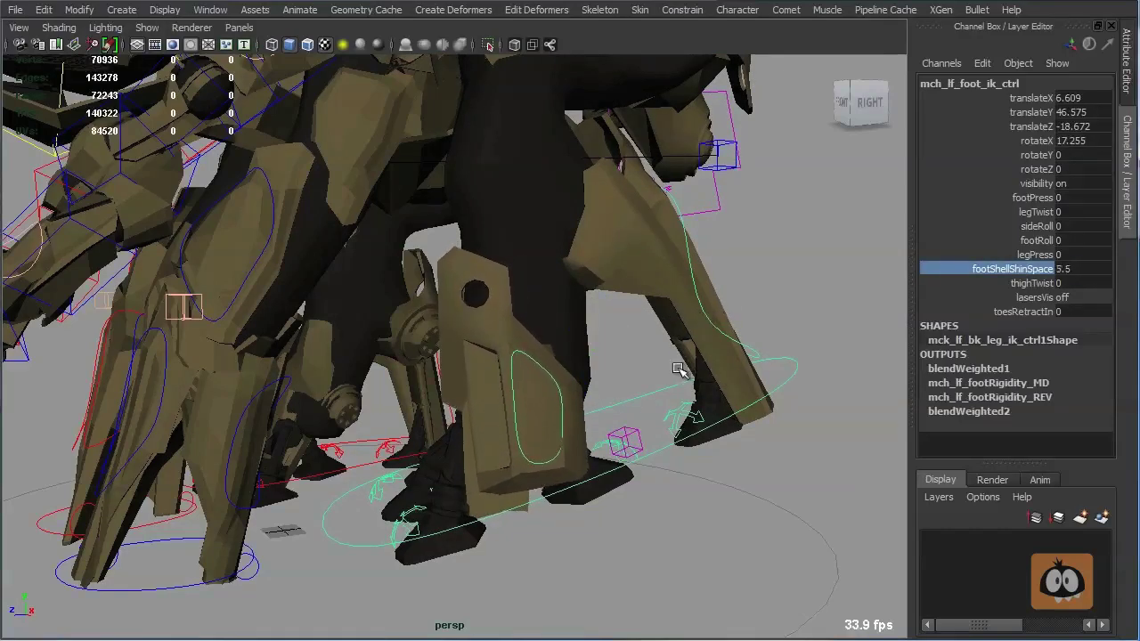
Step: Reset the left foot control's footShellShinSpace, rotateX and all three translate values to 0
left_click(1087, 271)
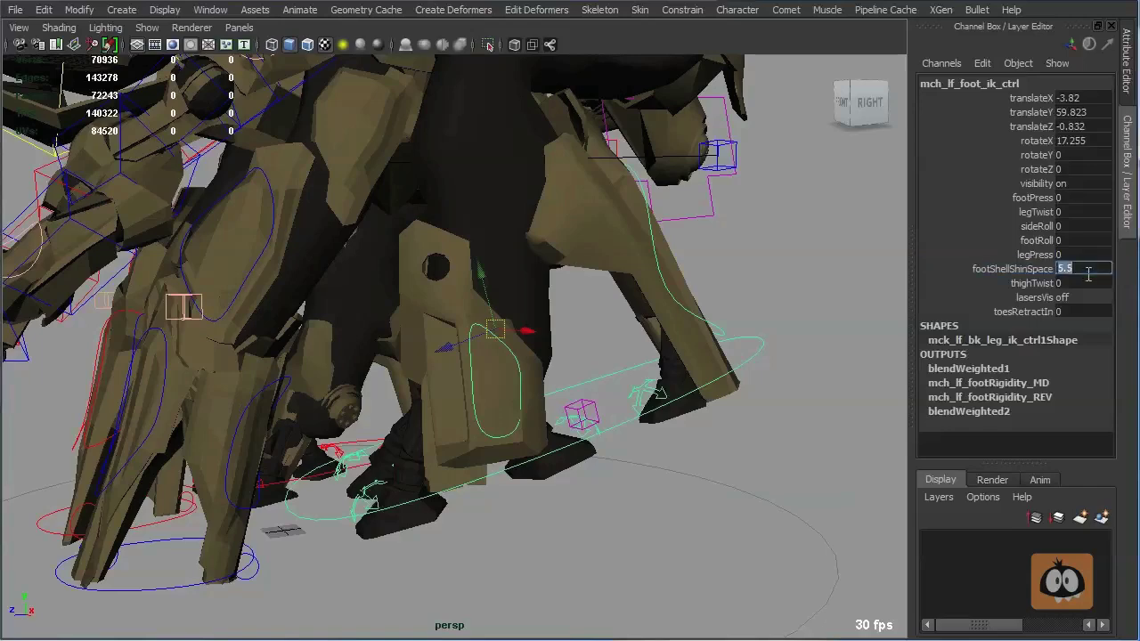
type("50")
key("Return")
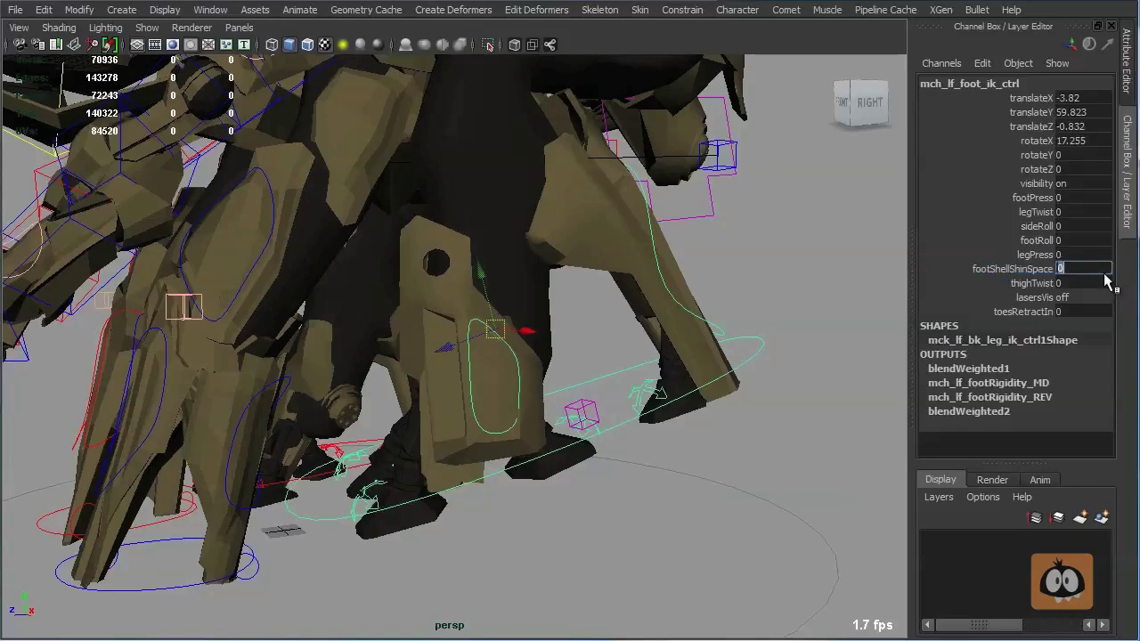
left_click_drag(1088, 144, 1093, 103)
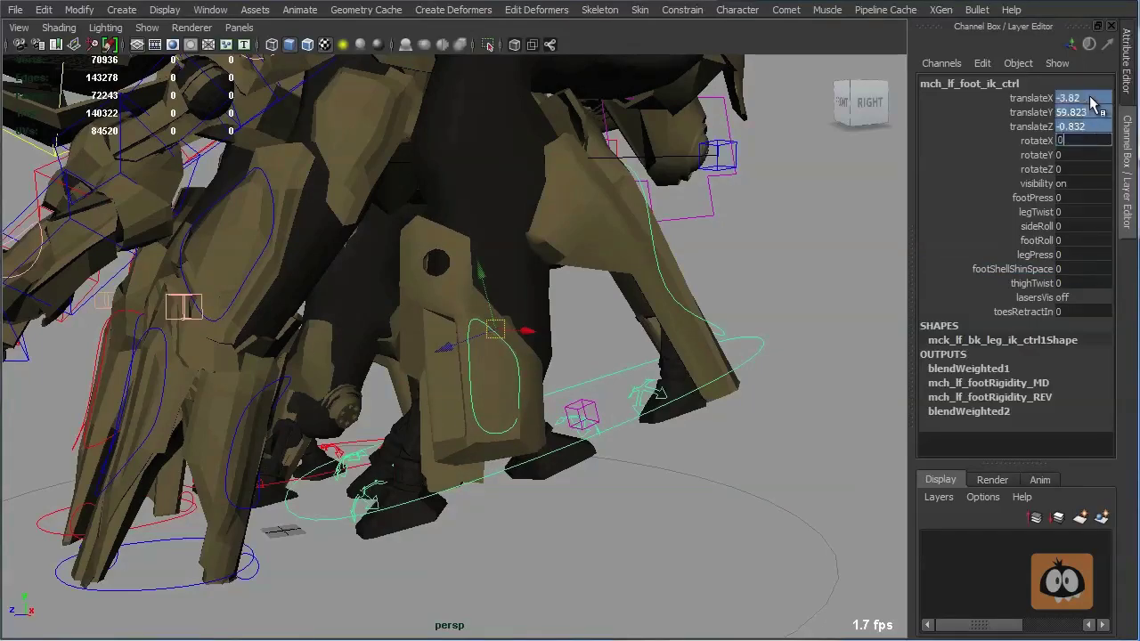
key("Return")
Step: Try out the left foot control's footRoll attribute on the low-resolution body
left_click(997, 241)
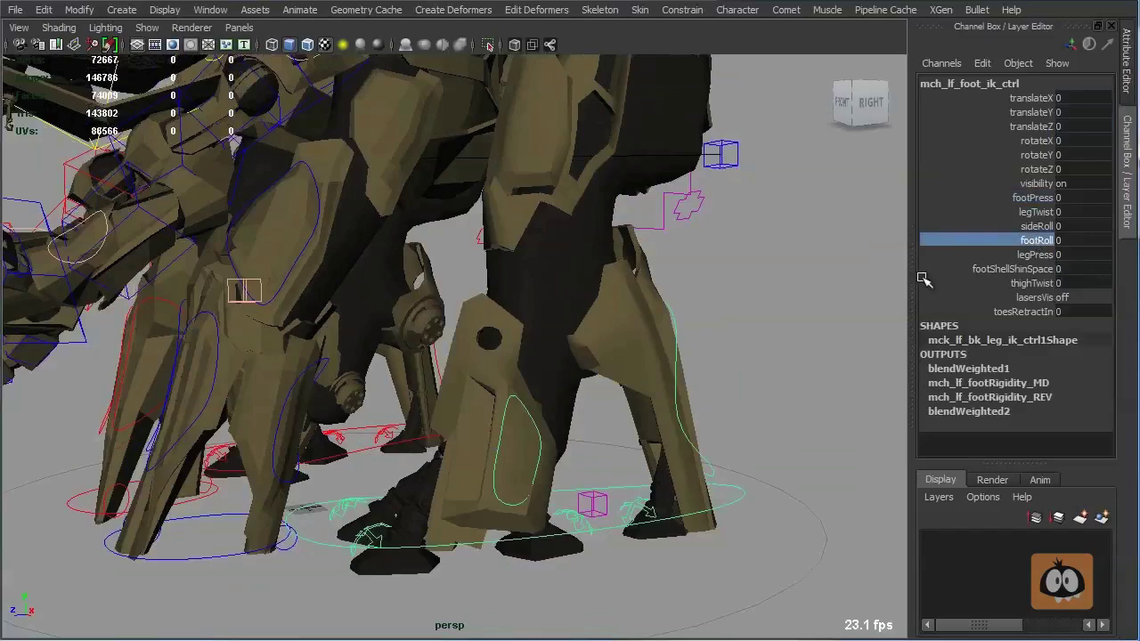
left_click_drag(681, 321, 629, 349, "alt")
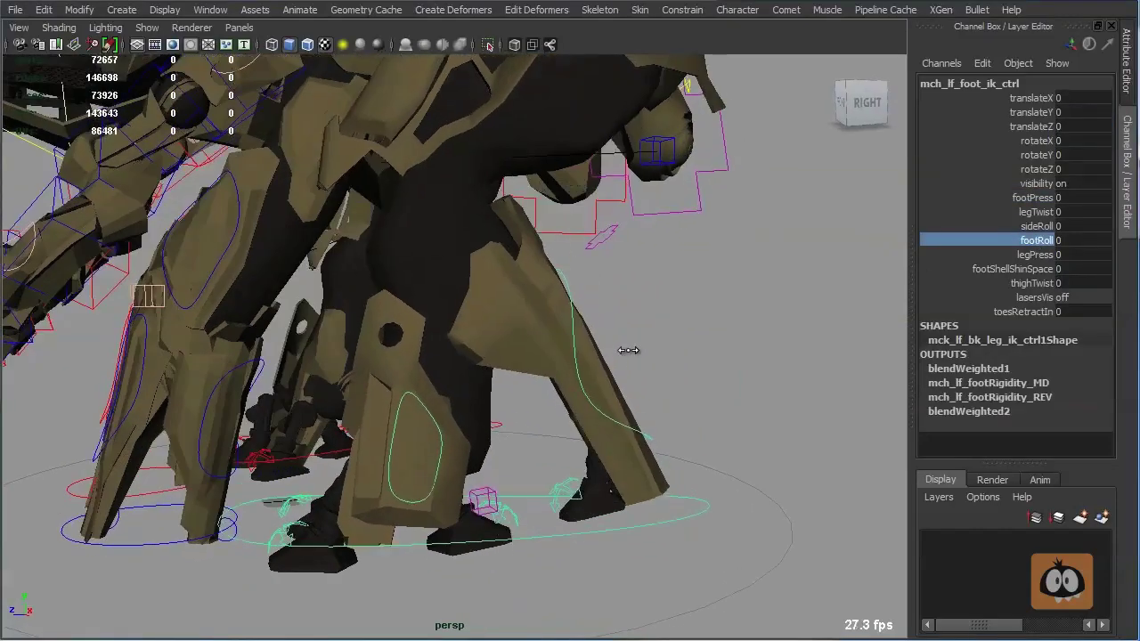
middle_click_drag(628, 349, 552, 369)
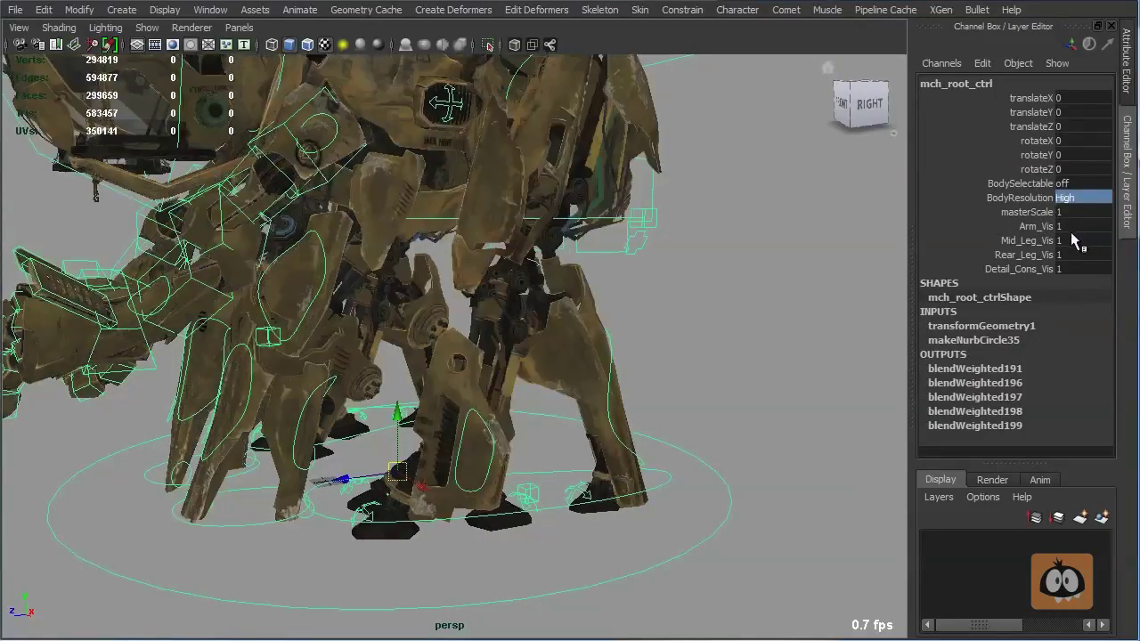
Step: Raise the left foot control's footRoll to 2 on the high-resolution body and undo the change
left_click(669, 483)
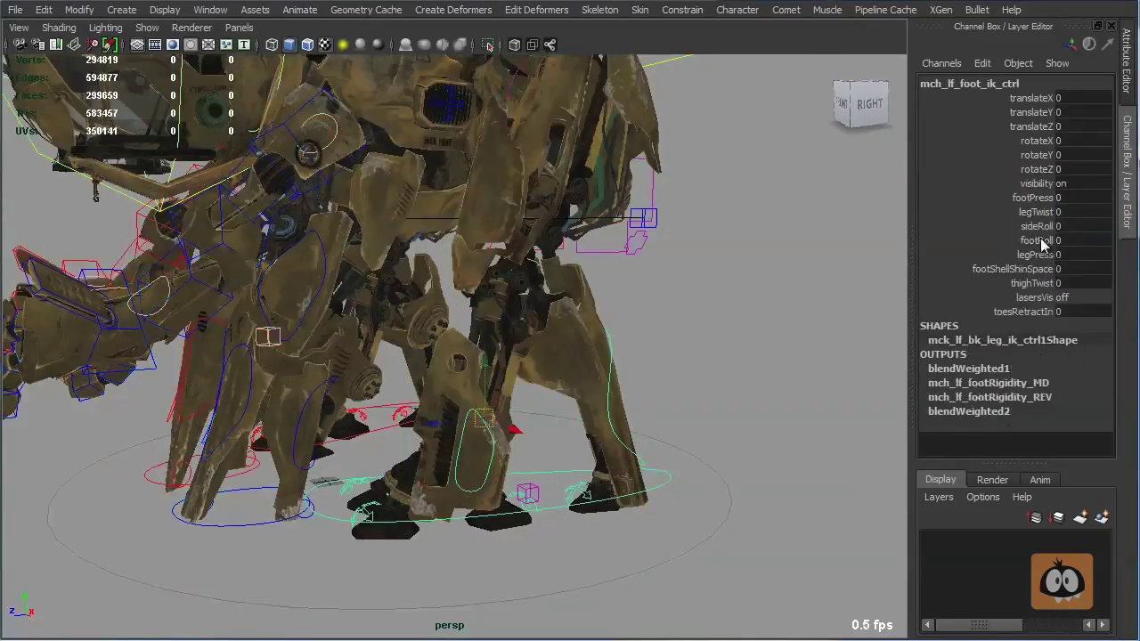
left_click(1040, 240)
middle_click_drag(697, 333, 733, 347)
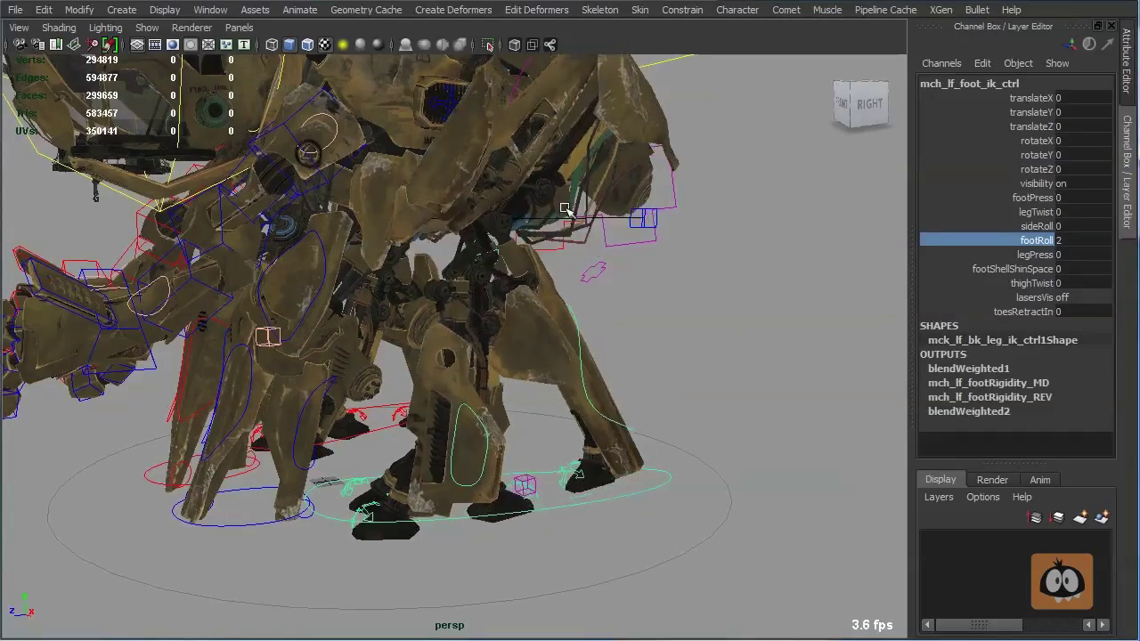
key("ctrl+z")
left_click_drag(644, 371, 699, 361, "alt")
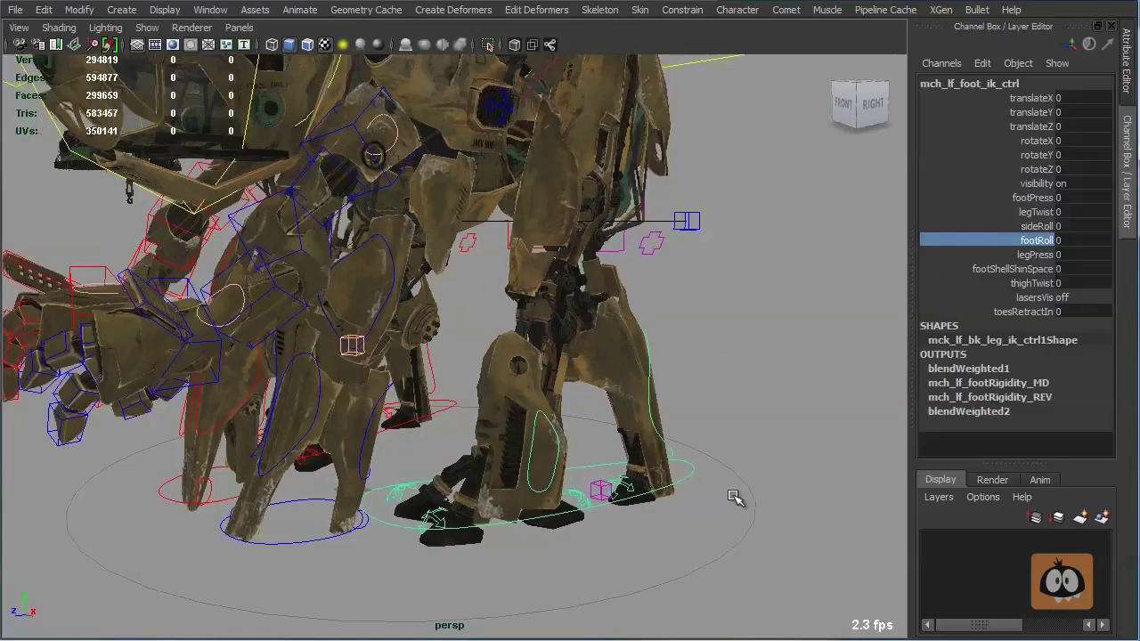
Step: Set the root control's BodyResolution to Low
left_click(750, 494)
left_click(1087, 196)
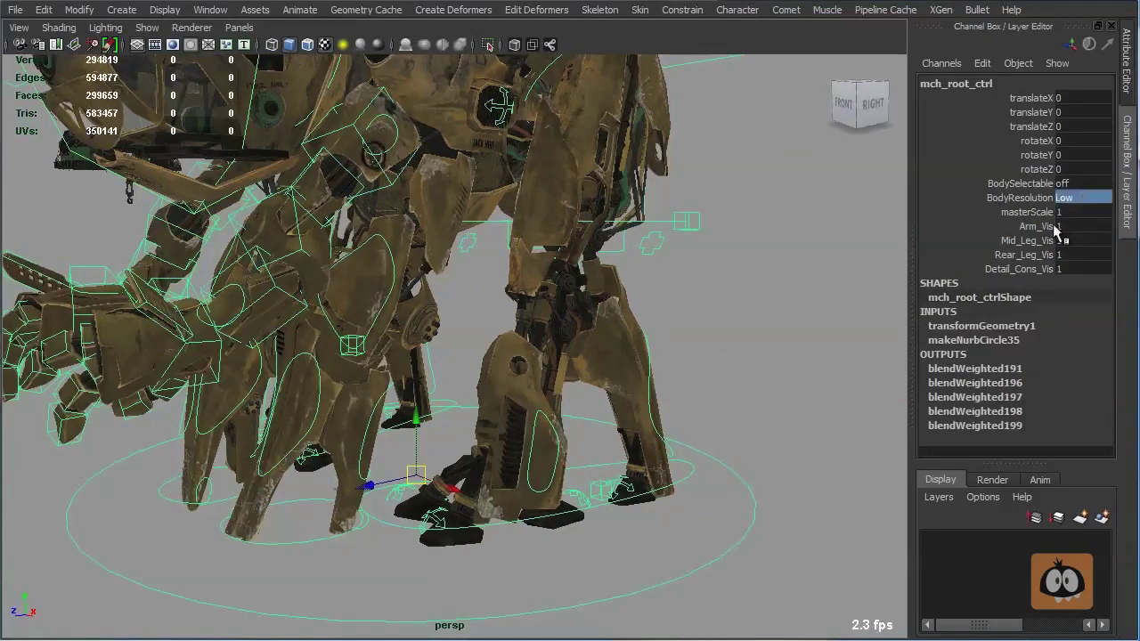
left_click(1077, 212)
Step: Try varying the left foot control's footPress attribute on the low-resolution body and undo the change
left_click(668, 439)
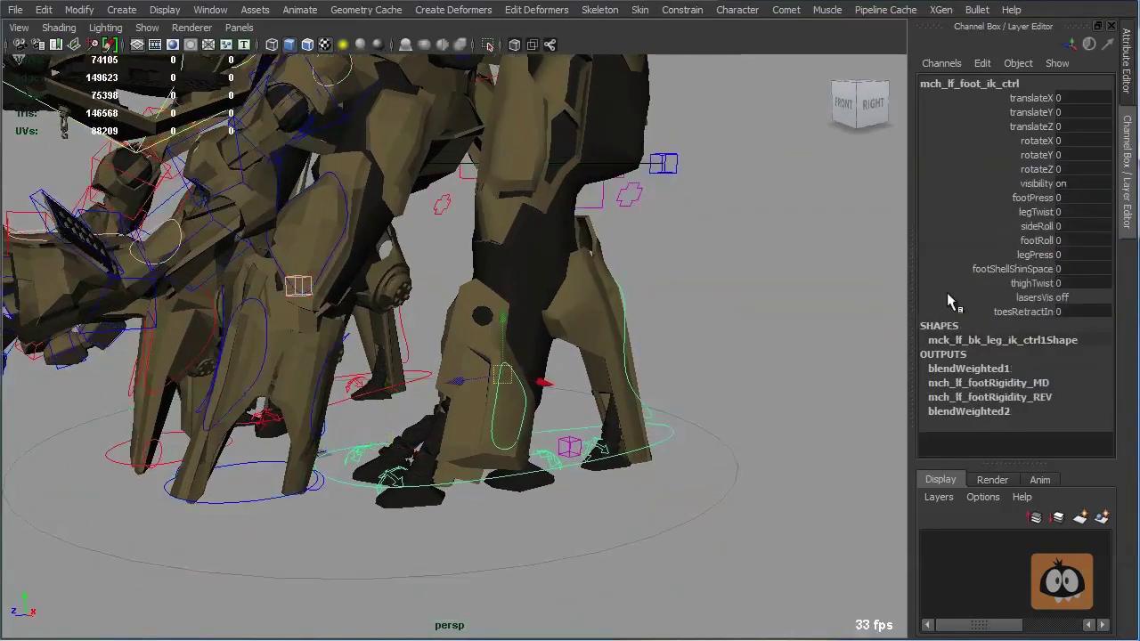
left_click(1021, 212)
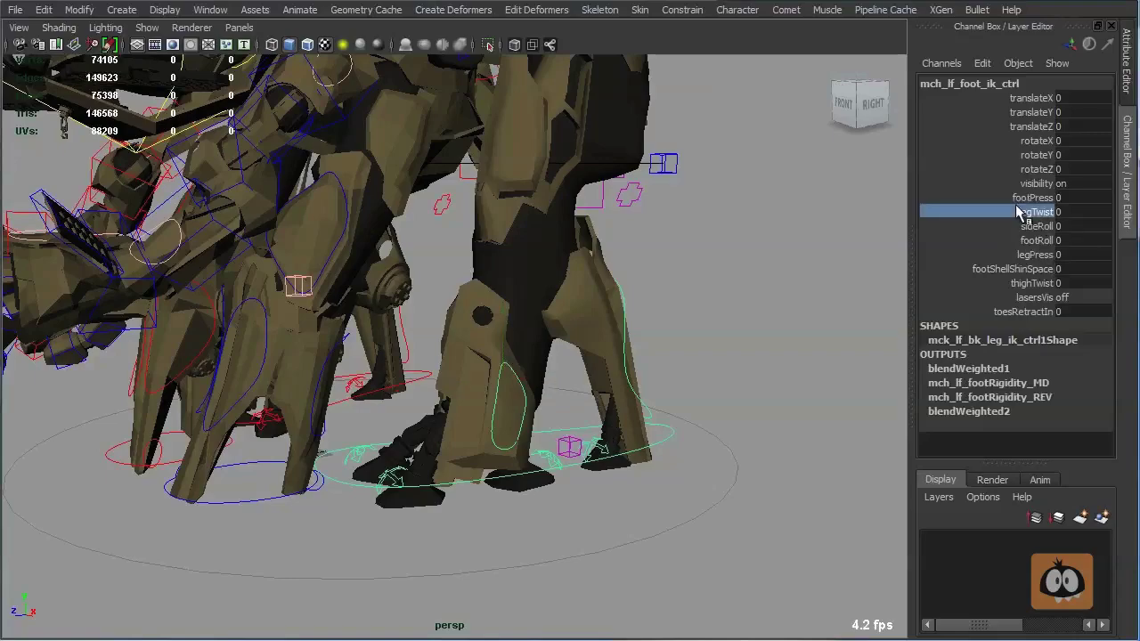
left_click(1022, 197)
right_click_drag(613, 268, 651, 287, "alt")
left_click_drag(651, 287, 638, 283, "alt")
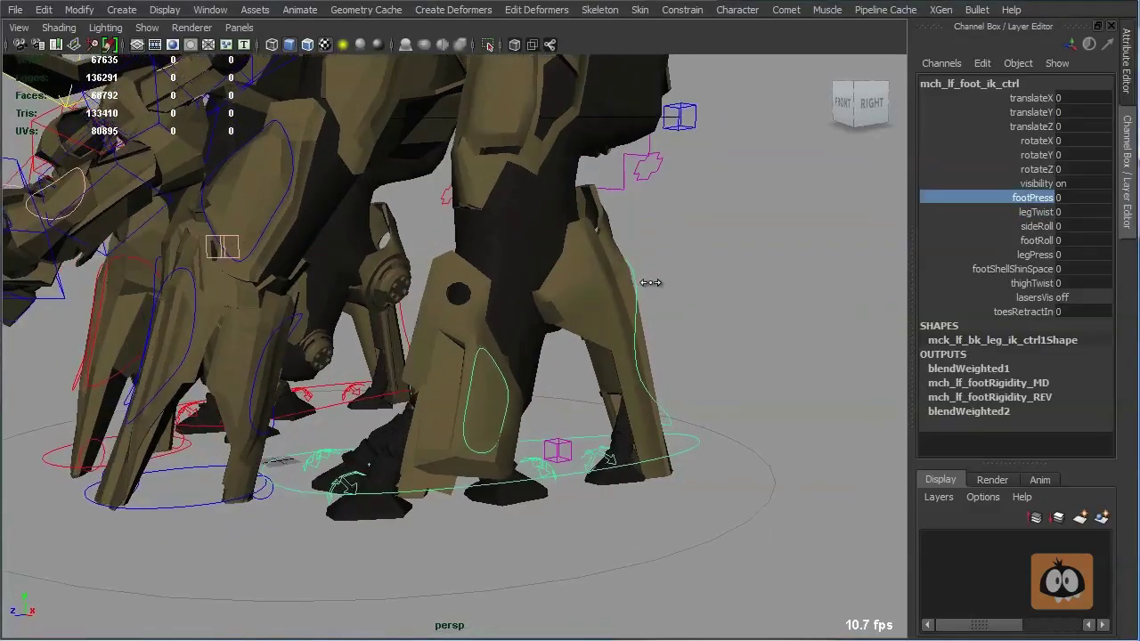
mouse_move(651, 282)
middle_mouse_down()
mouse_move(668, 287)
mouse_move(652, 286)
middle_mouse_up()
left_click_drag(652, 286, 452, 158, "alt")
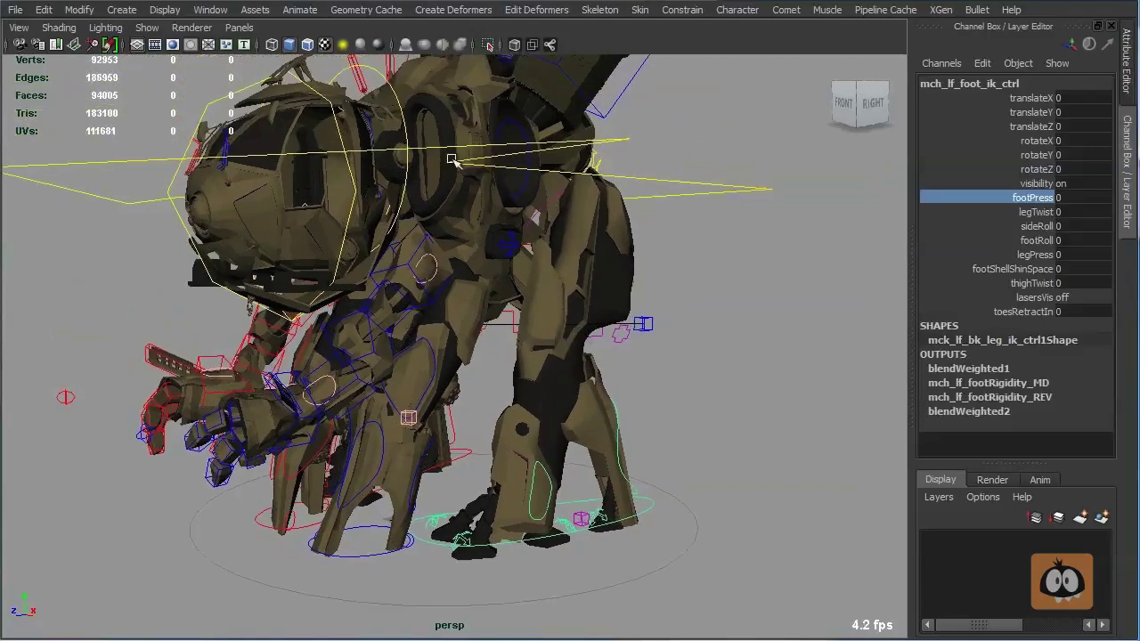
right_click_drag(580, 281, 683, 314, "alt")
middle_click_drag(684, 314, 629, 300)
key("ctrl+z")
right_click_drag(629, 300, 654, 314, "alt")
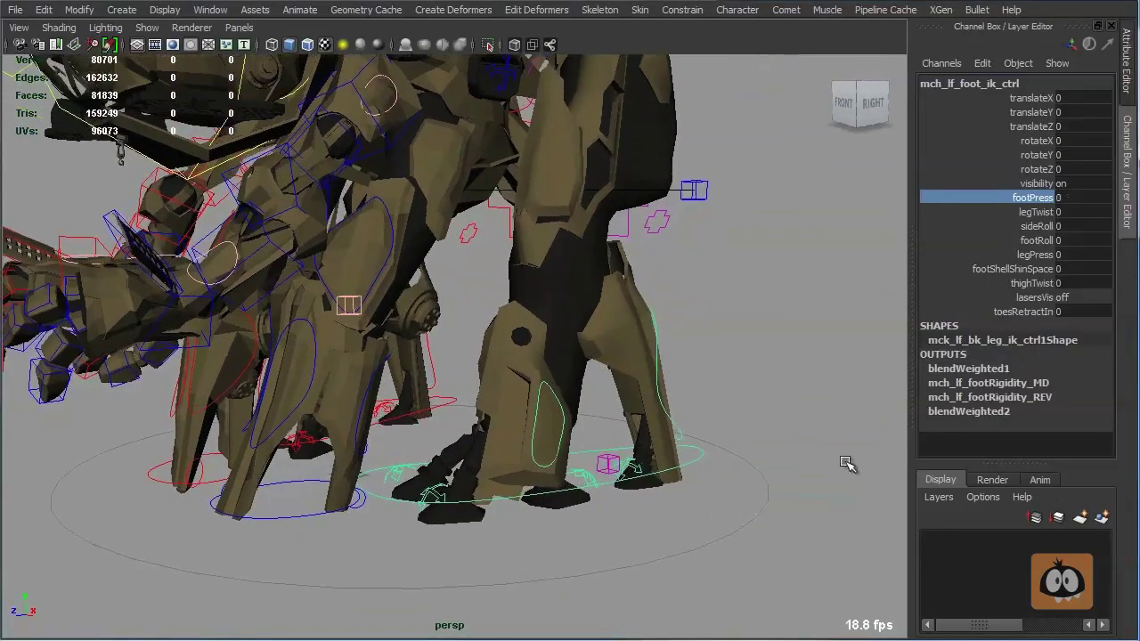
Step: Set the root control's BodyResolution to High
left_click_drag(844, 462, 746, 512)
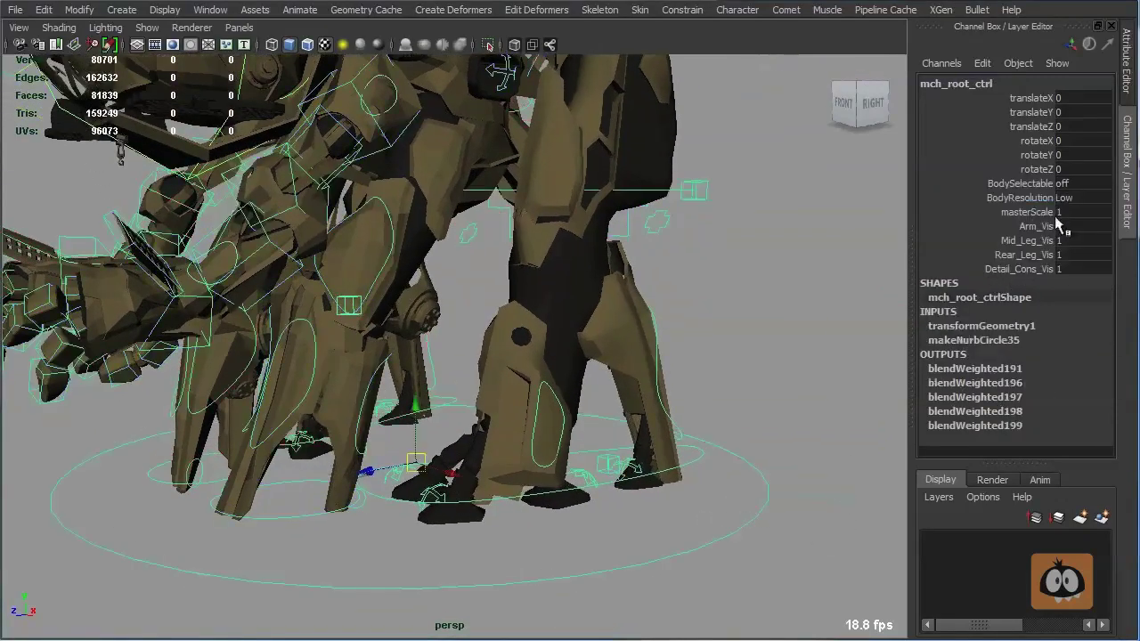
left_click(1083, 198)
left_click(1079, 234)
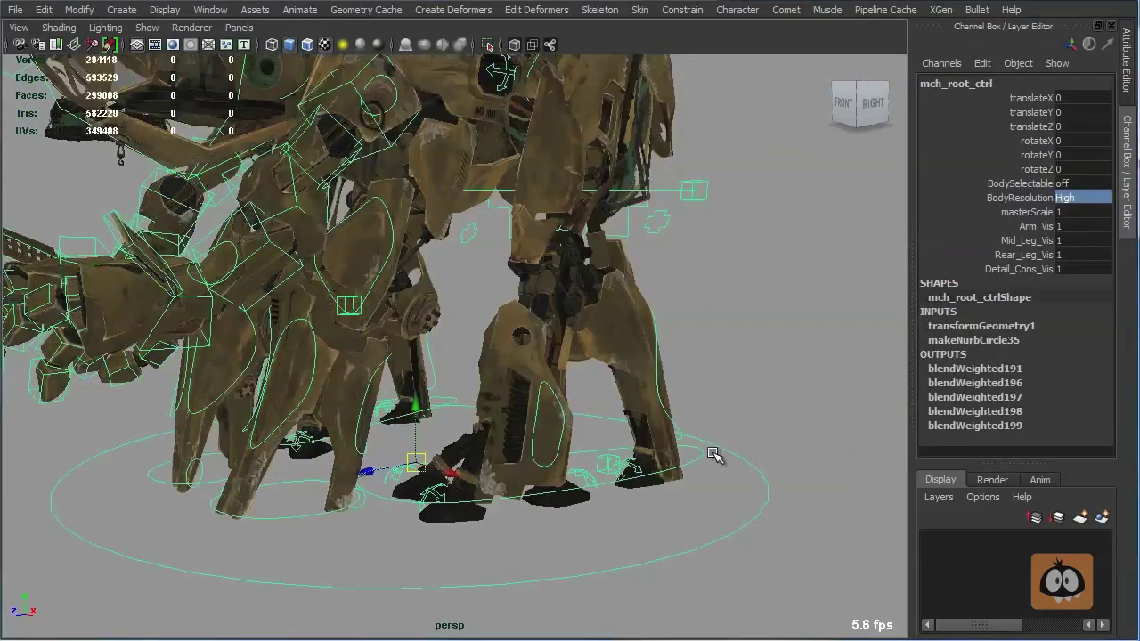
Step: Raise the left foot control's footPress to 3.5 on the detailed body and return it to 0
left_click(808, 437)
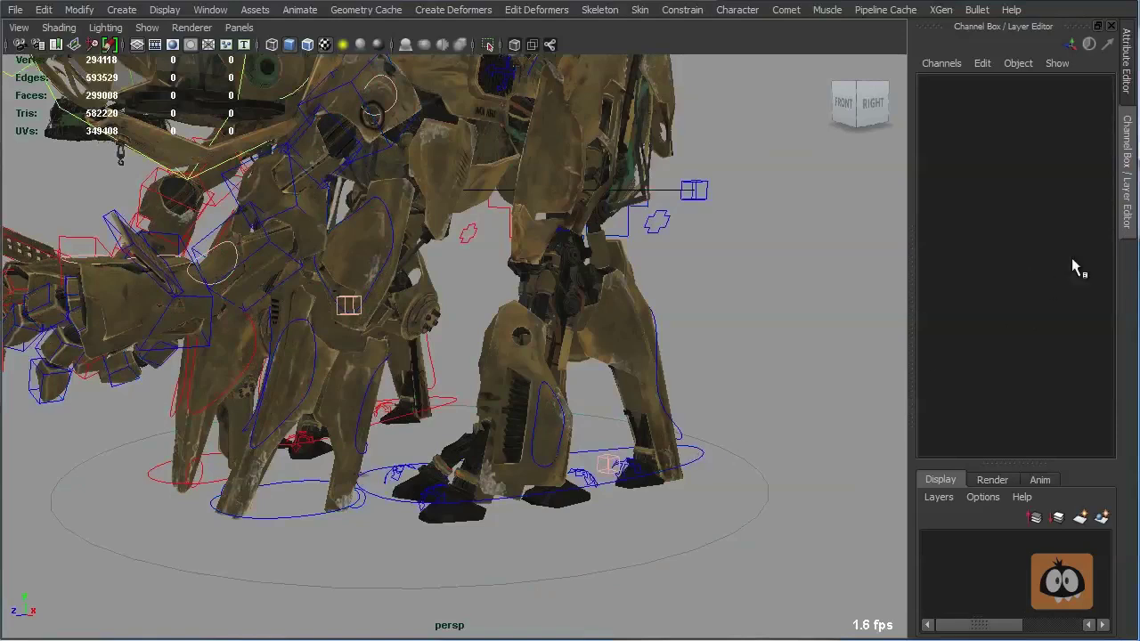
left_click(1039, 198)
middle_click_drag(671, 321, 684, 322)
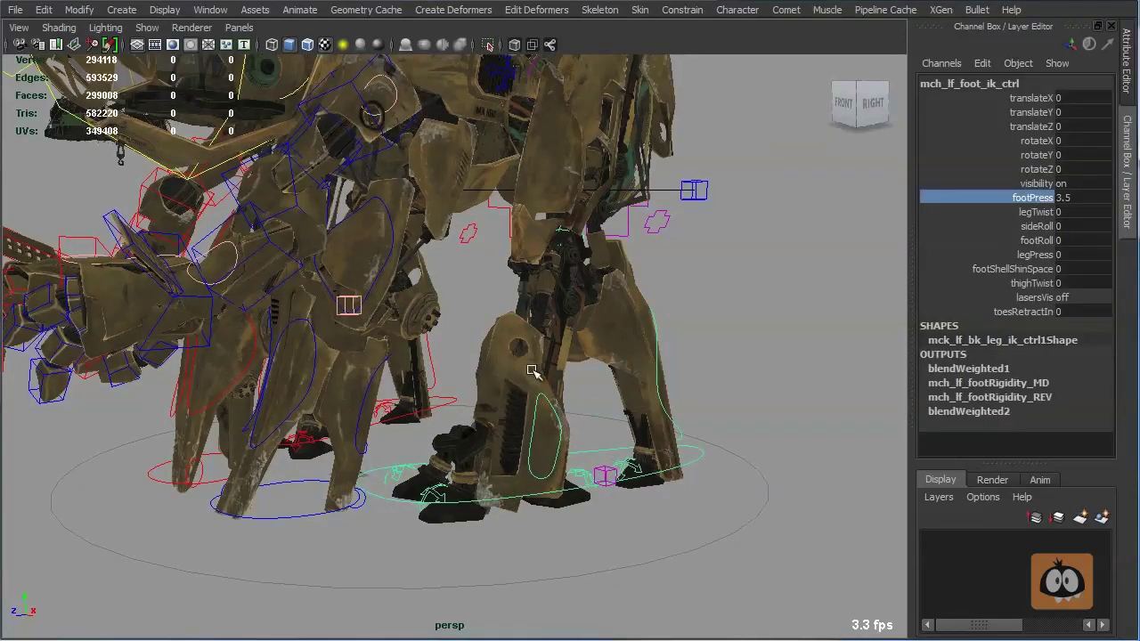
middle_click_drag(484, 455, 488, 438)
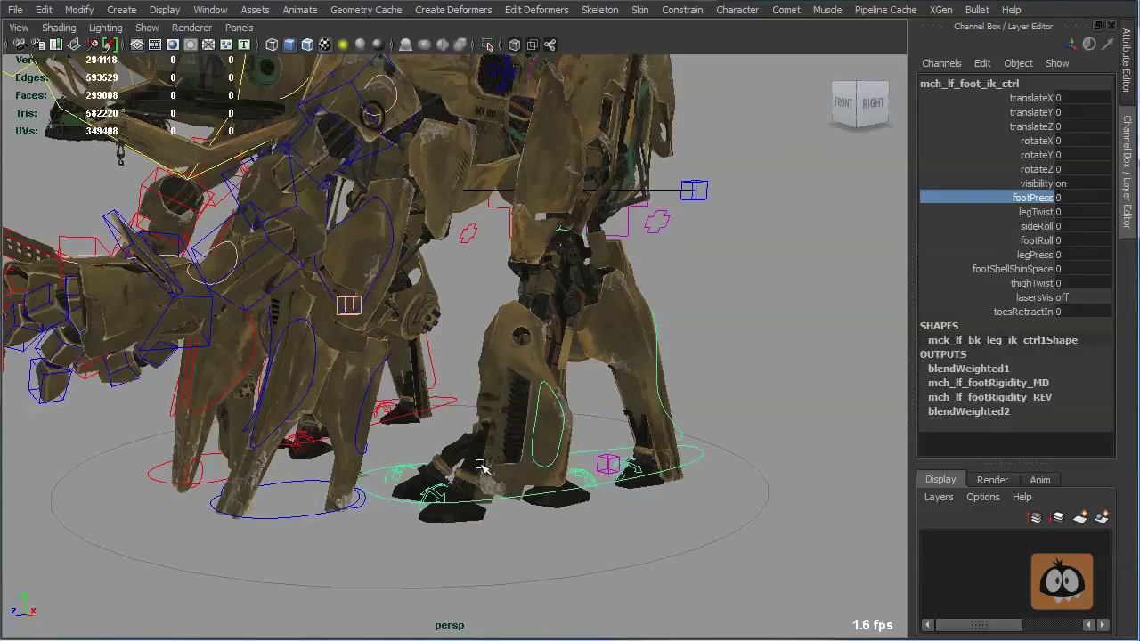
Step: Raise the left foot control's legPress to about 3.2 and undo the change
left_click(1036, 254)
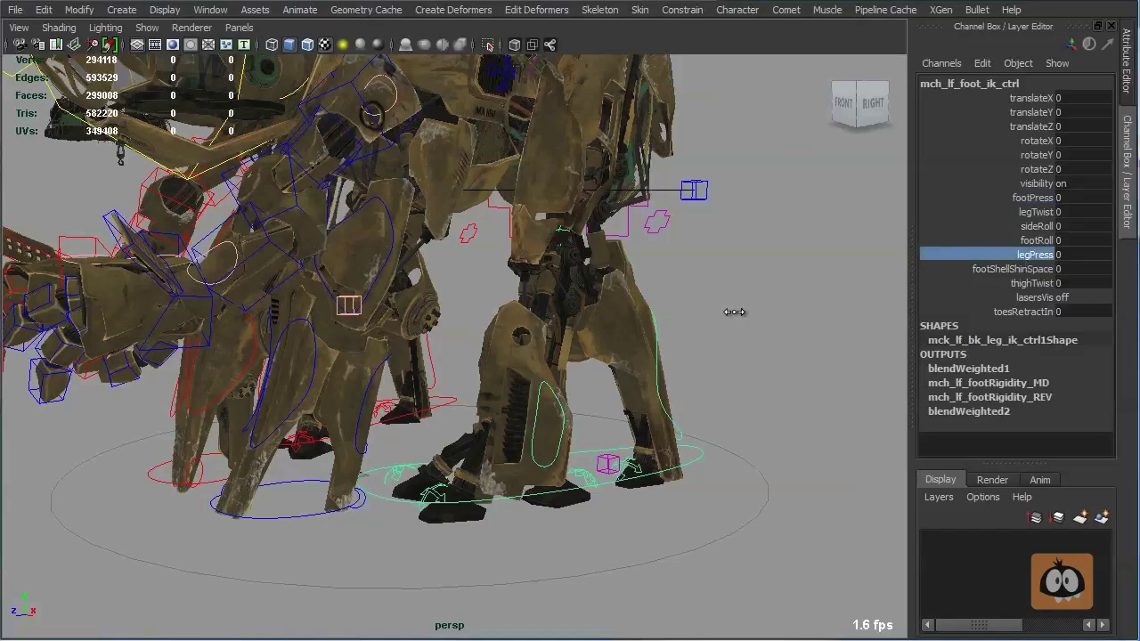
mouse_move(733, 311)
middle_mouse_down()
mouse_move(769, 325)
mouse_move(735, 321)
middle_mouse_up()
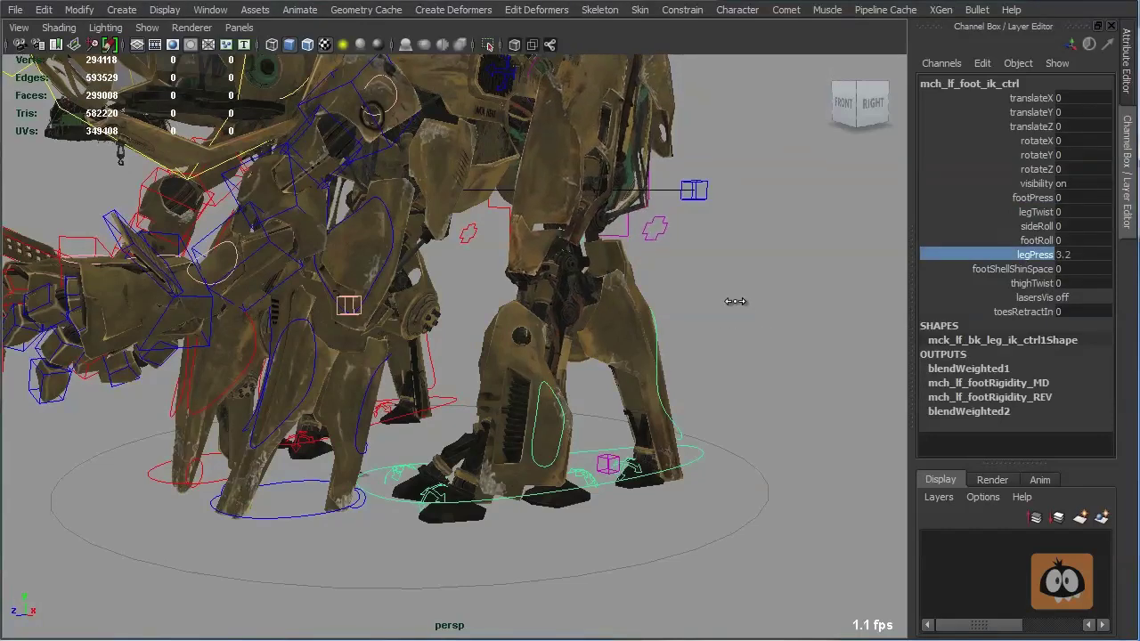
key("ctrl+z")
mouse_move(710, 308)
left_mouse_down("alt")
mouse_move(649, 298)
mouse_move(688, 306)
left_mouse_up("alt")
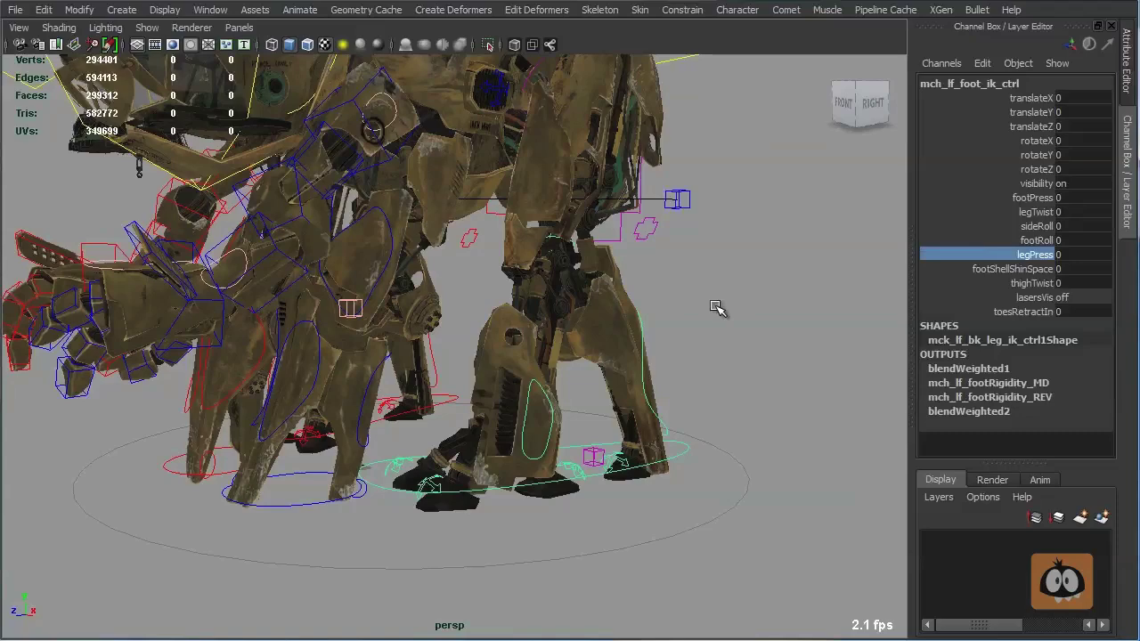
Step: Try moving the left mid-leg IK control
left_click_drag(749, 318, 461, 535, "alt")
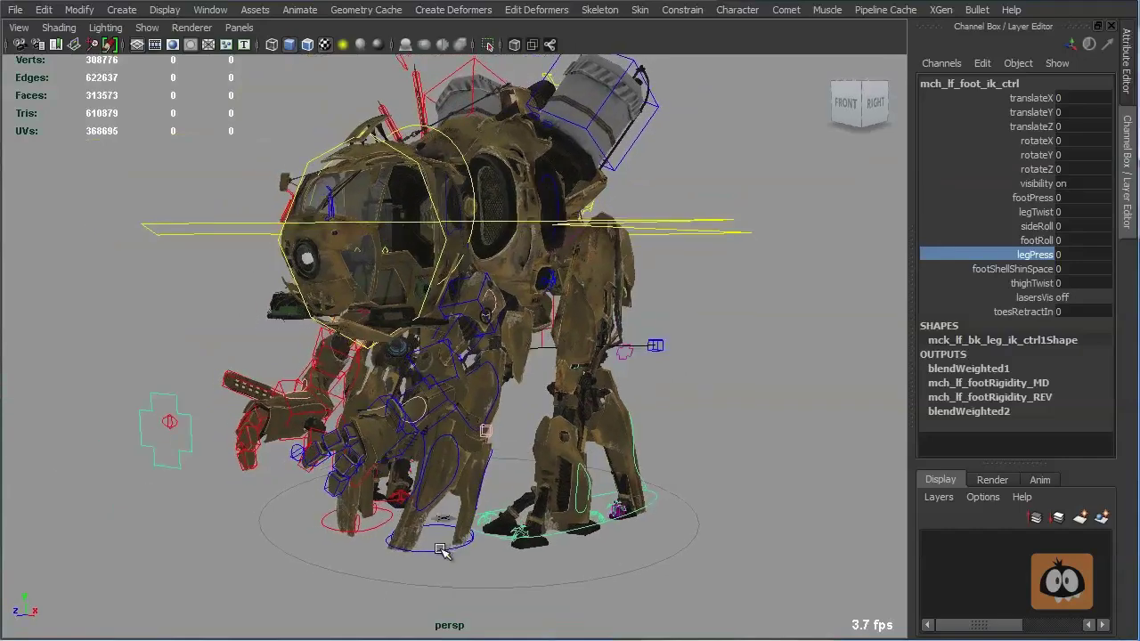
left_click(445, 550)
mouse_move(542, 511)
middle_mouse_down()
mouse_move(554, 526)
mouse_move(525, 518)
middle_mouse_up()
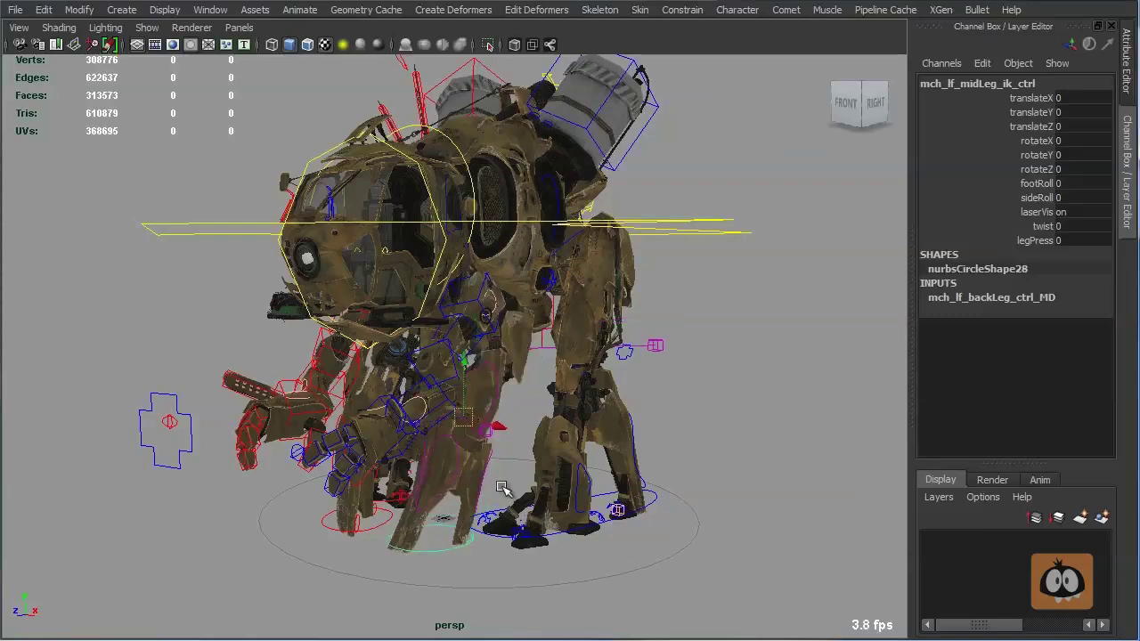
Step: Switch the left mid leg to FK by setting its IK attribute to 0
left_click(513, 434)
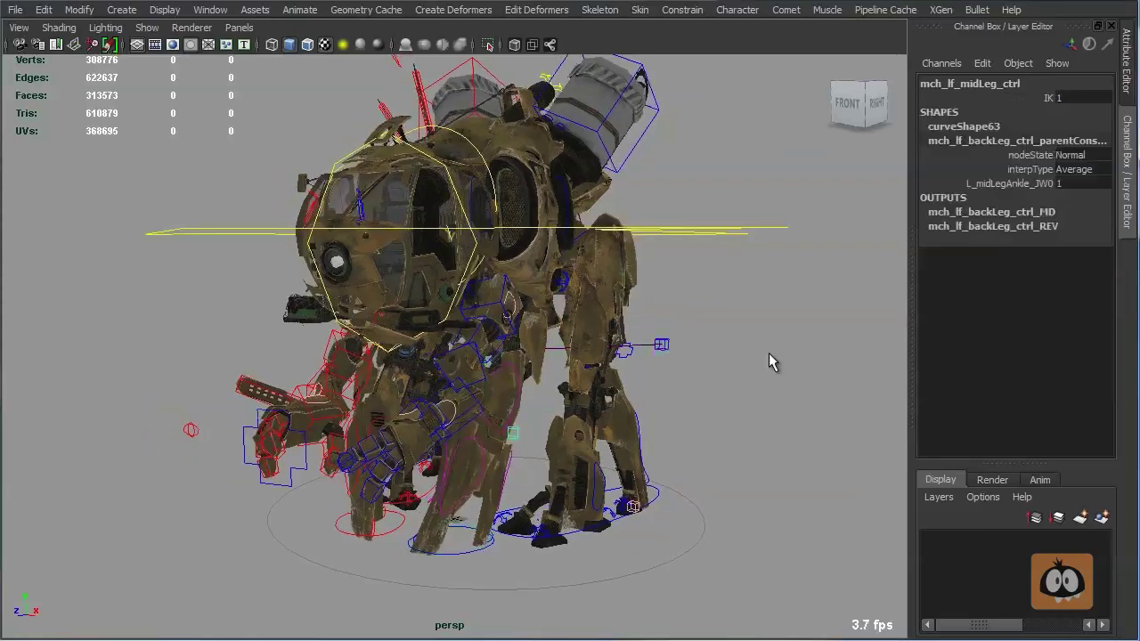
double_click(1062, 97)
key("Return")
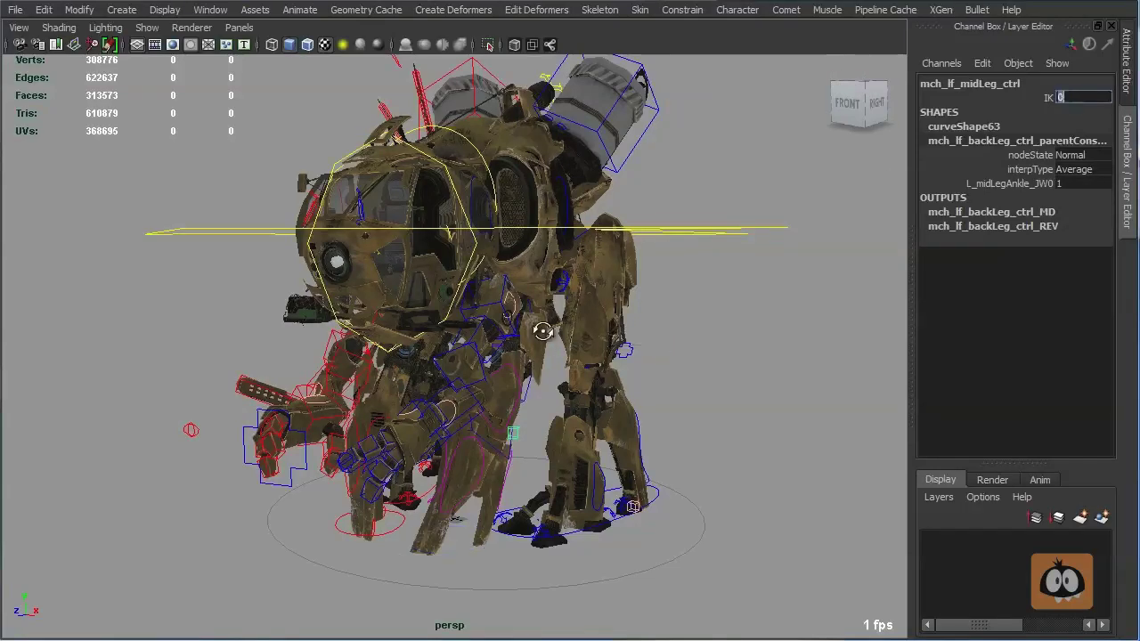
Step: Try rotating the left mid-leg knee FK control and undo the rotation
left_click_drag(542, 331, 496, 419, "alt")
left_click(514, 401)
key("ctrl+z")
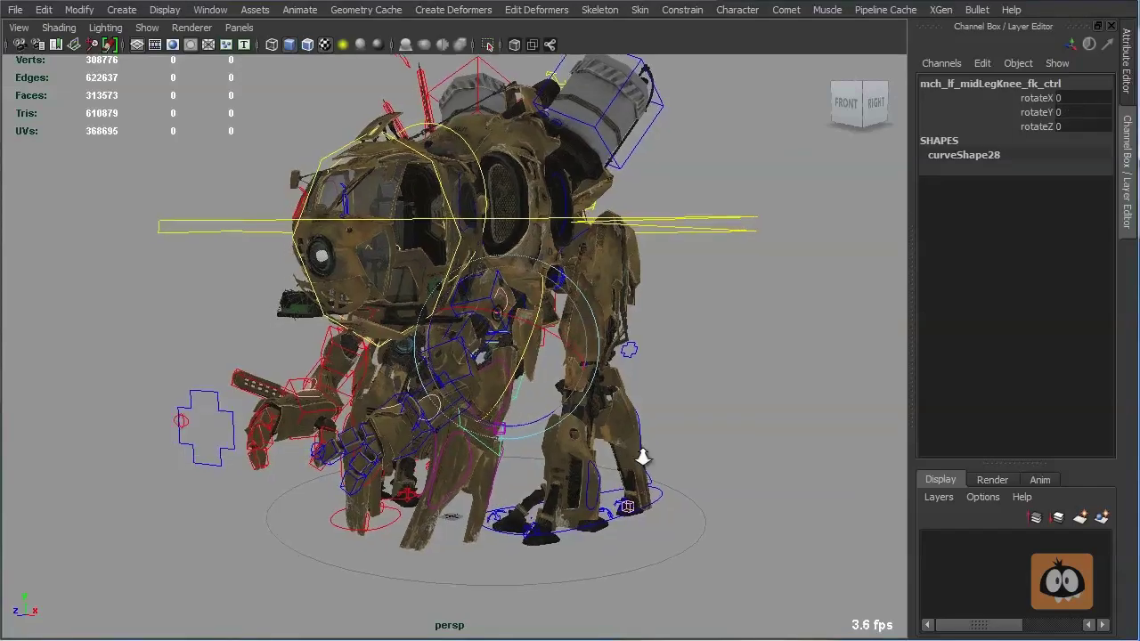
Step: Try moving the left mid-leg shin shield control
scroll(710, 478, "up", 3)
scroll(710, 478, "up", 2)
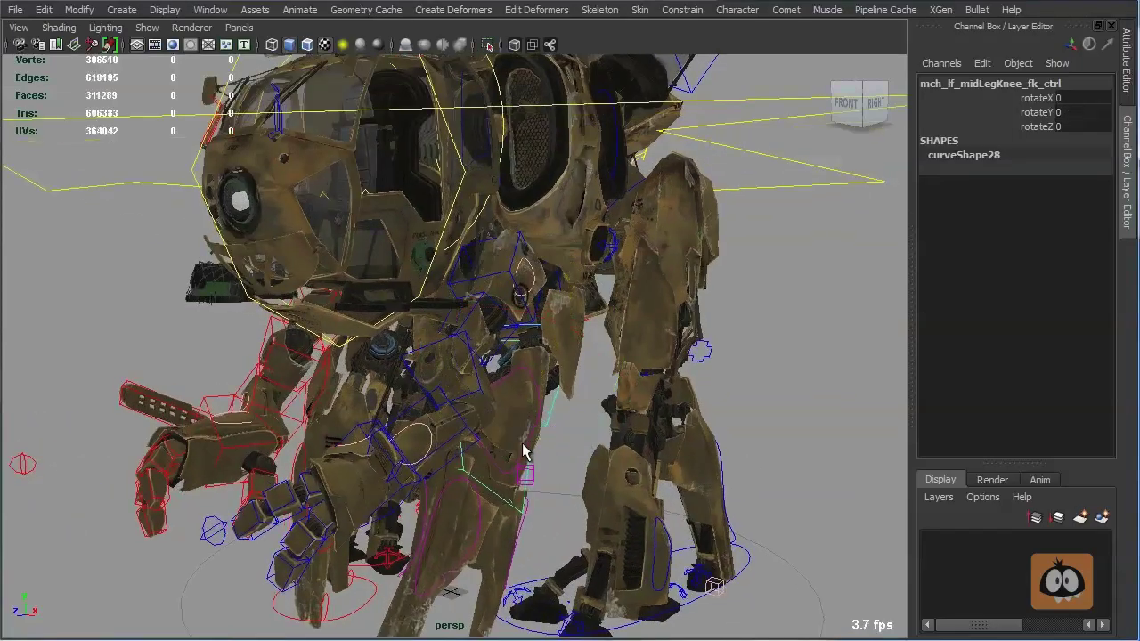
left_click(527, 449)
key("w")
mouse_move(586, 439)
middle_mouse_down()
mouse_move(604, 421)
mouse_move(589, 431)
middle_mouse_up()
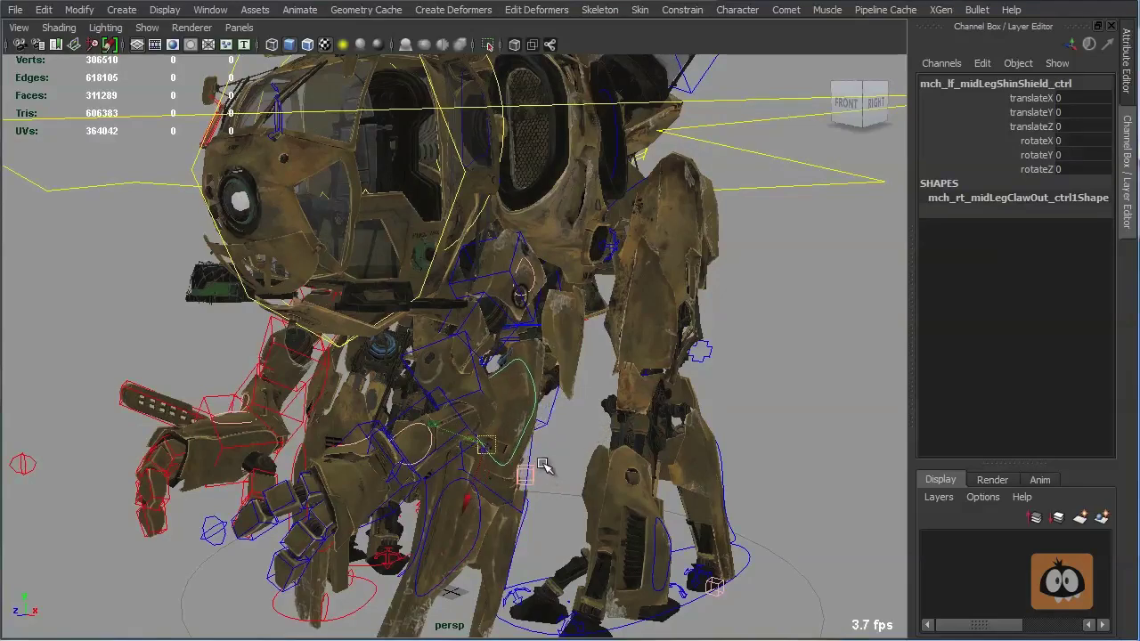
Step: Rotate the left mid-leg front claw control to about -2.6, -15.5, 0.9 and turn on untextured shaded display
middle_click_drag(540, 466, 555, 331, "alt")
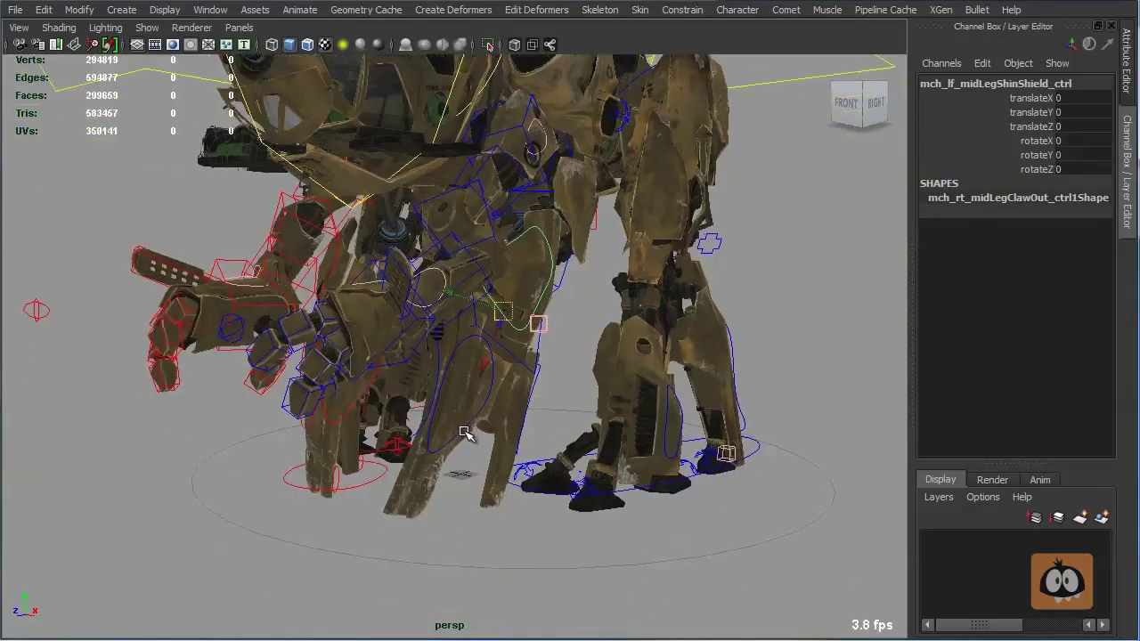
left_click(464, 432)
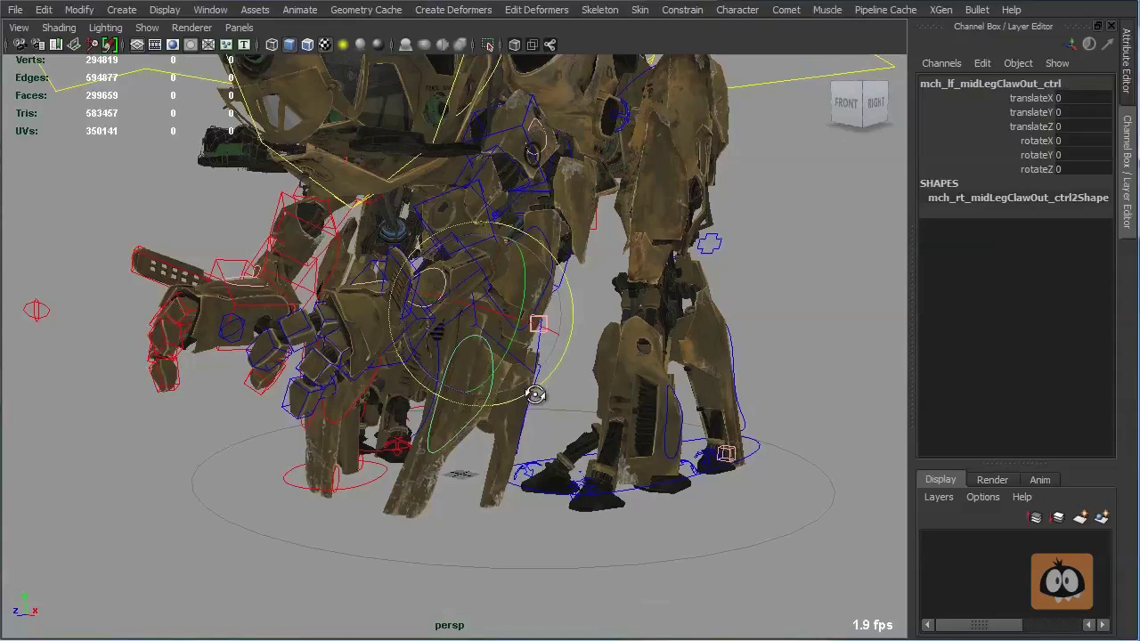
mouse_move(535, 395)
left_mouse_down("alt")
mouse_move(649, 376)
mouse_move(674, 356)
mouse_move(635, 415)
mouse_move(693, 422)
mouse_move(674, 428)
mouse_move(687, 395)
mouse_move(630, 414)
mouse_move(452, 422)
left_mouse_up("alt")
left_click(680, 427)
key("5")
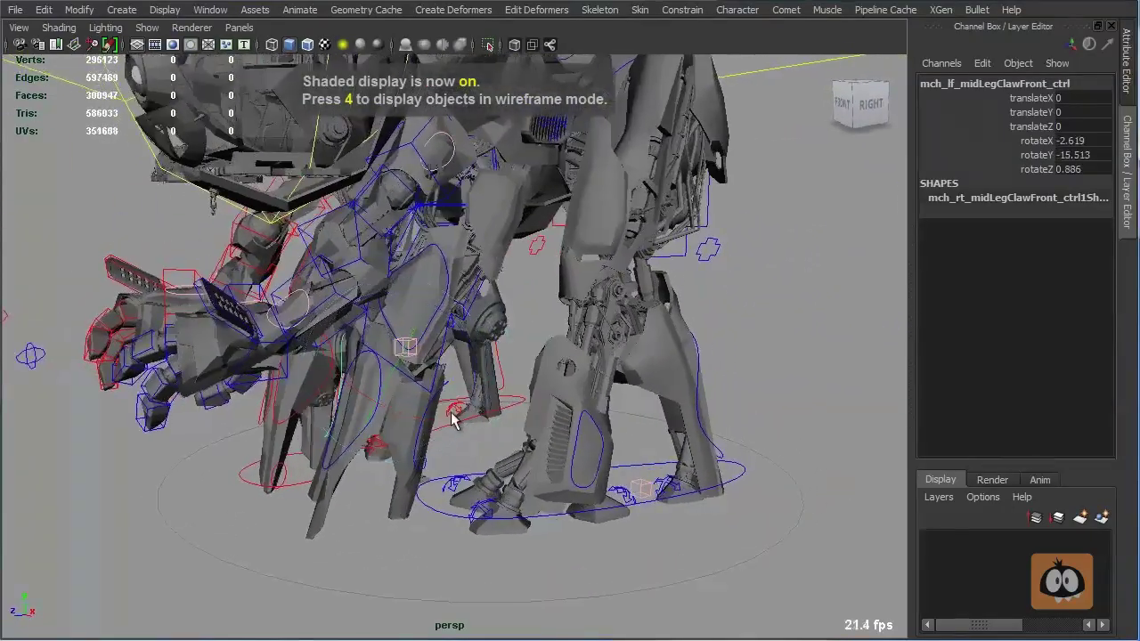
Step: Rotate the left mid-leg outer claw control to a rotateY of about 13.2 and undo the rotation
left_click(420, 425)
left_click_drag(451, 318, 423, 303)
right_click_drag(520, 326, 425, 323, "alt")
key("ctrl+z")
left_click_drag(425, 323, 522, 333, "alt")
left_click(490, 339)
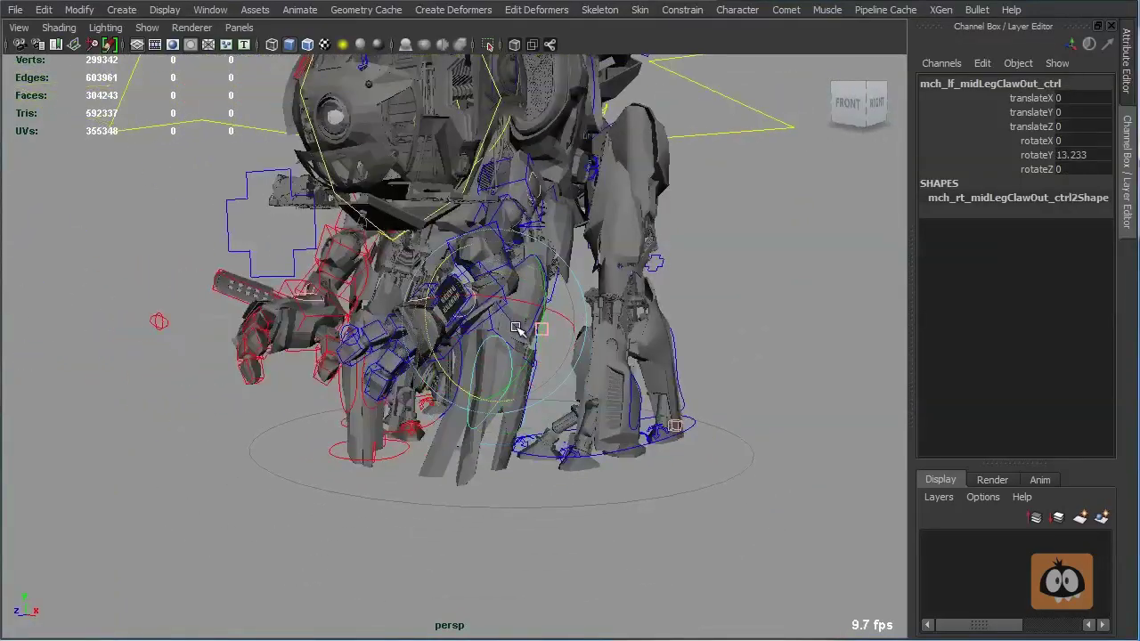
key("ctrl+z")
Step: Clear the selection and examine the whole mech rig
left_click(517, 327)
left_click(533, 347)
middle_click_drag(536, 347, 578, 423, "alt")
right_click_drag(579, 423, 533, 420, "alt")
left_click_drag(533, 420, 481, 415, "alt")
left_click(618, 415)
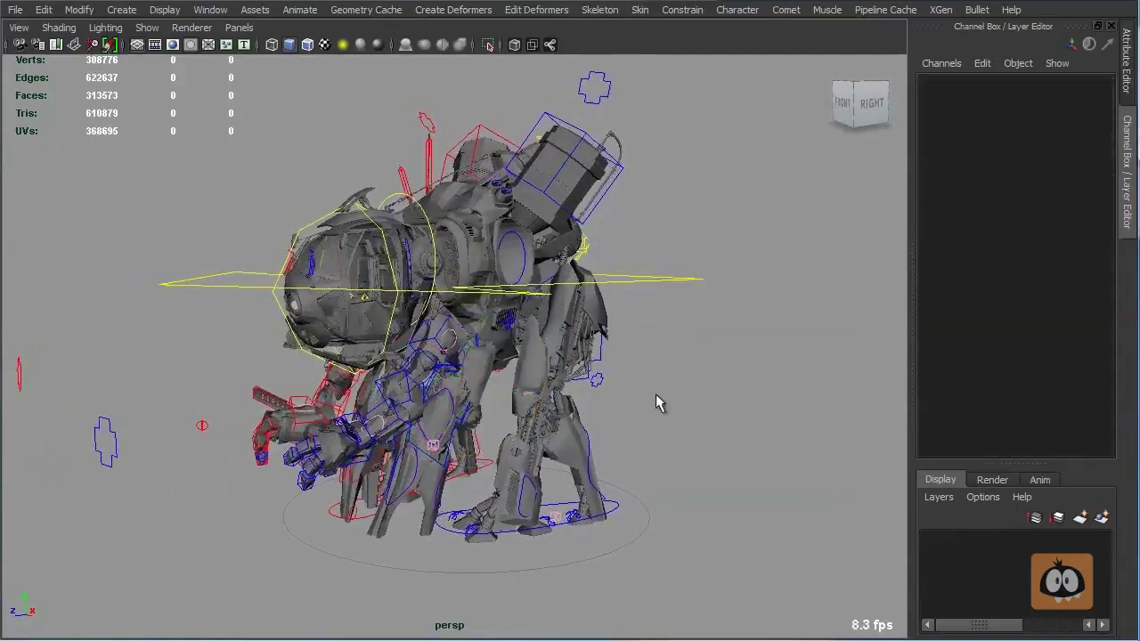
middle_click_drag(655, 396, 652, 406, "alt")
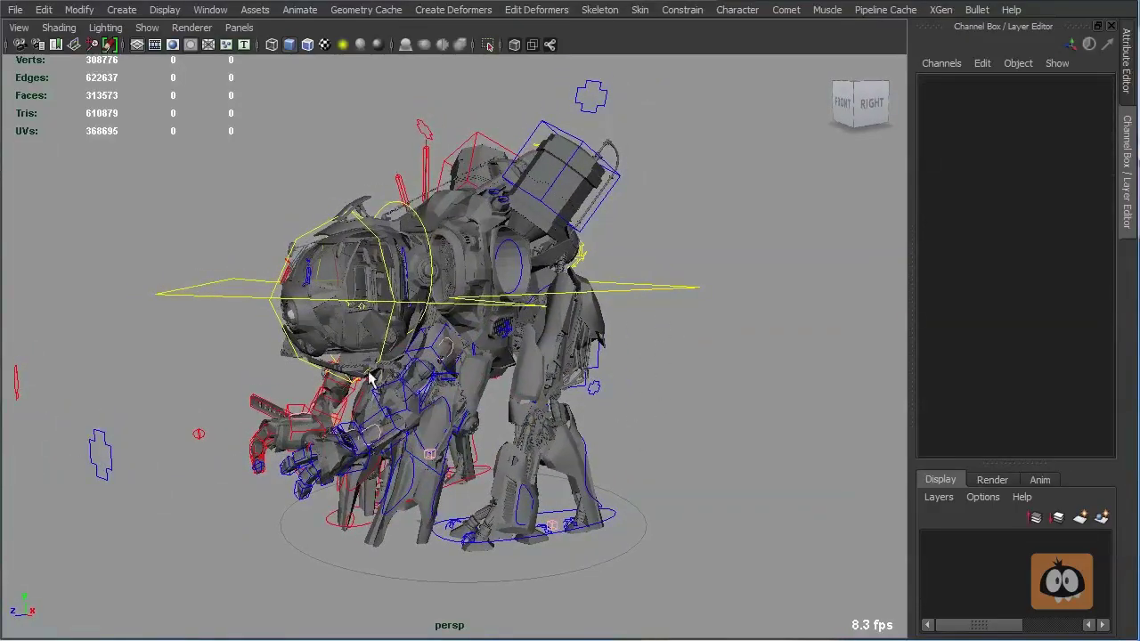
left_click_drag(371, 378, 588, 381, "alt")
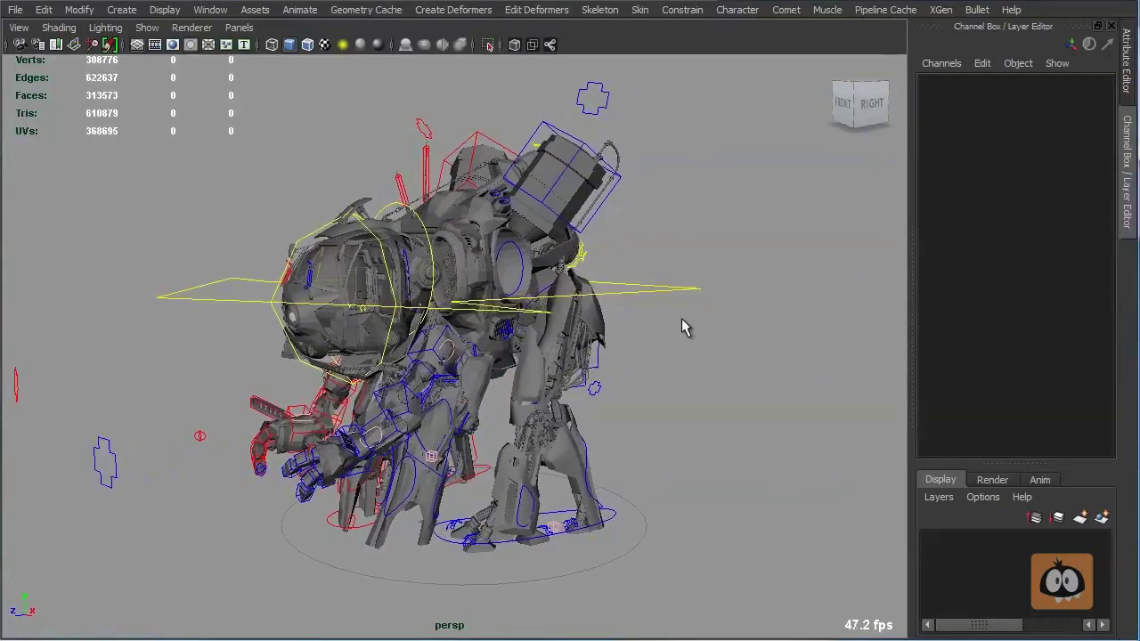